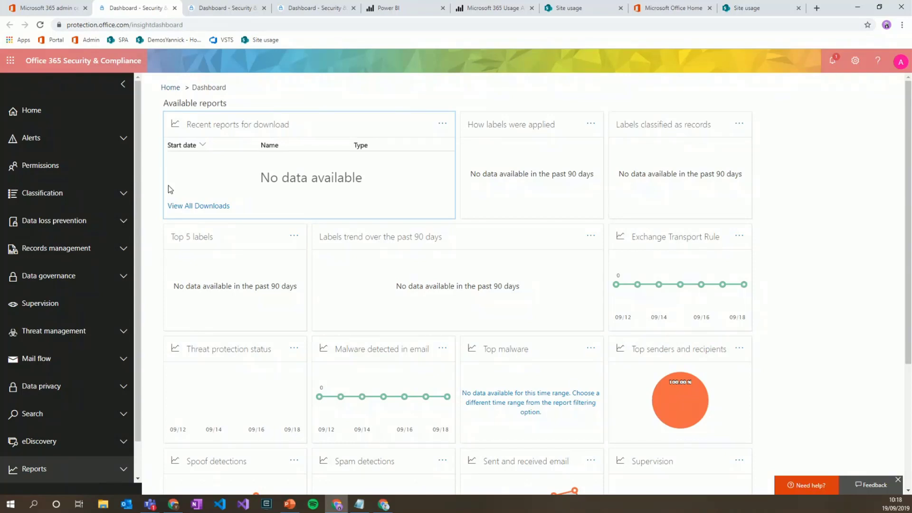
# - Look through the available reports on the dashboard, including the senders, sent and received email, spam and connector charts
pyautogui.moveTo(676, 398)
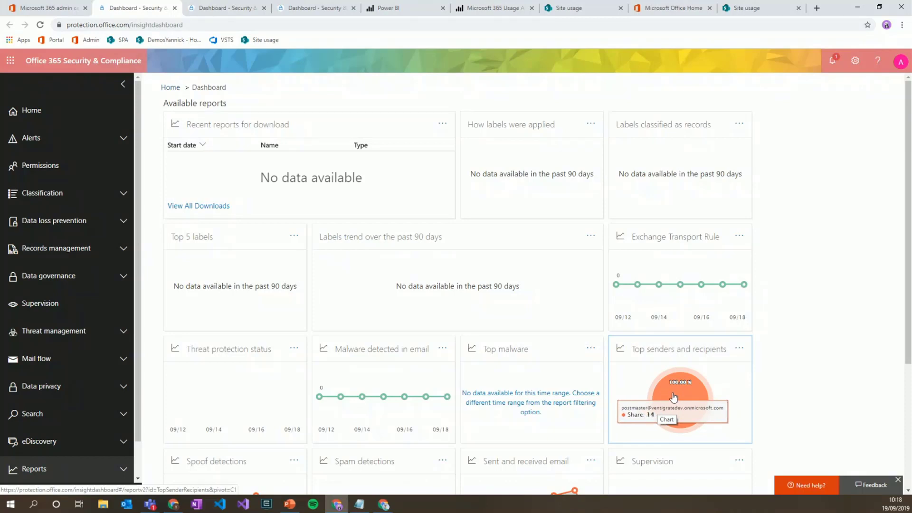
pyautogui.scroll(-2, 684, 396)
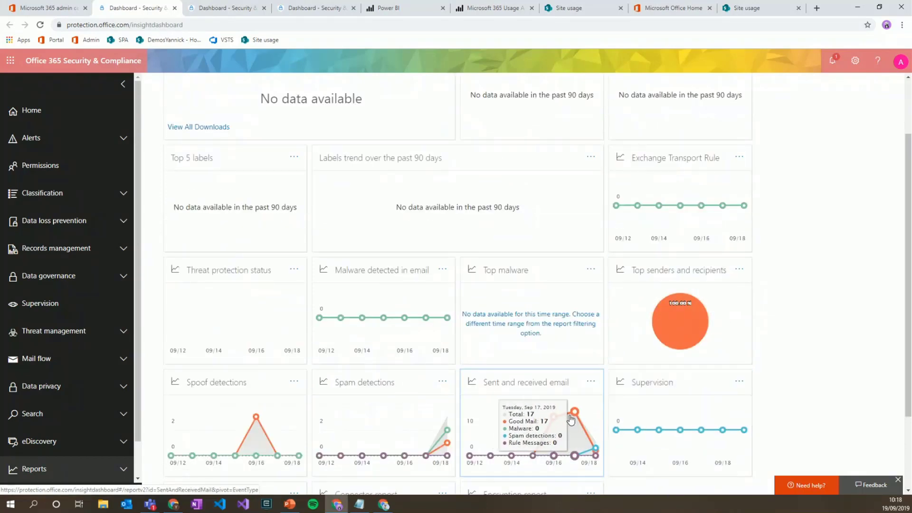
pyautogui.scroll(-2, 572, 415)
pyautogui.moveTo(427, 431)
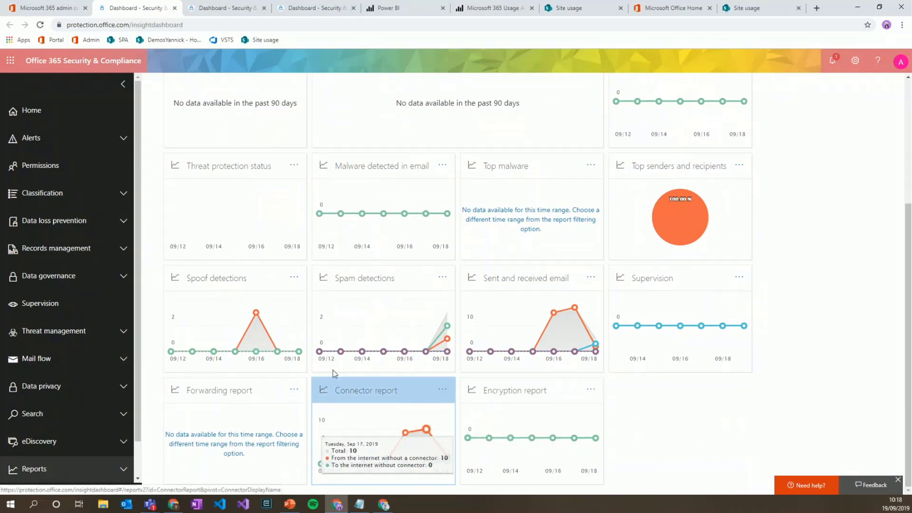
pyautogui.scroll(-1, 73, 463)
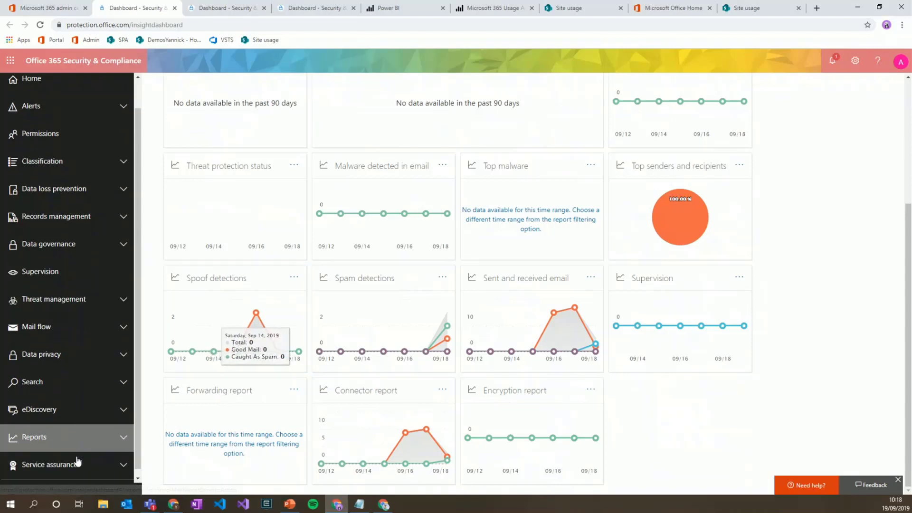
# - Expand the Classification, Data loss prevention and Data governance sections and open the Data governance dashboard
pyautogui.click(98, 161)
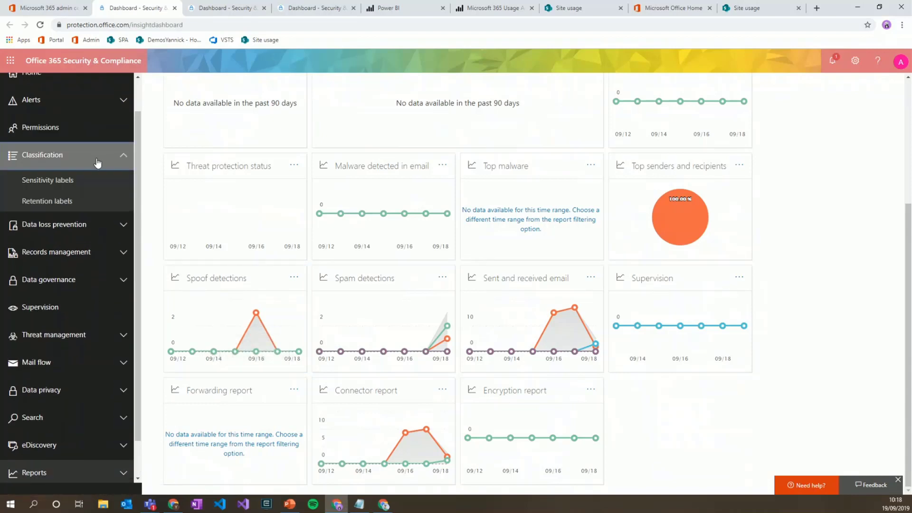
pyautogui.click(102, 232)
pyautogui.click(110, 298)
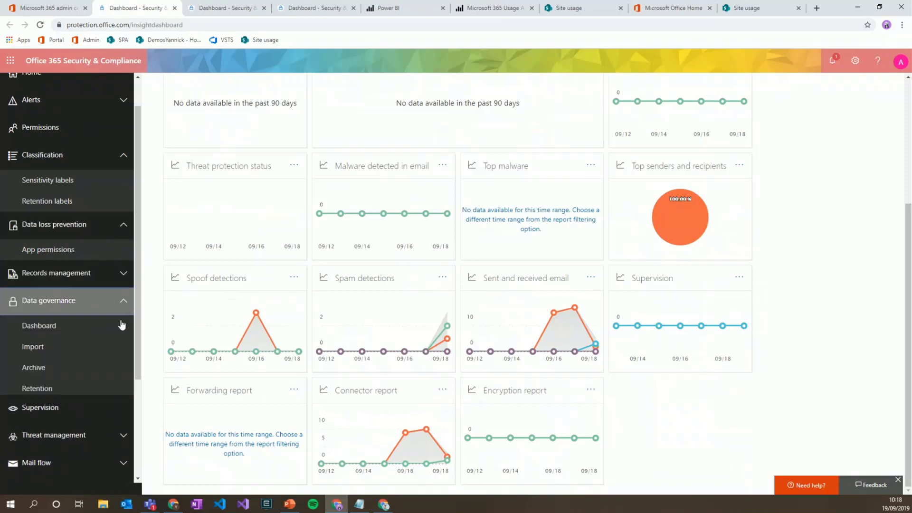
pyautogui.click(95, 326)
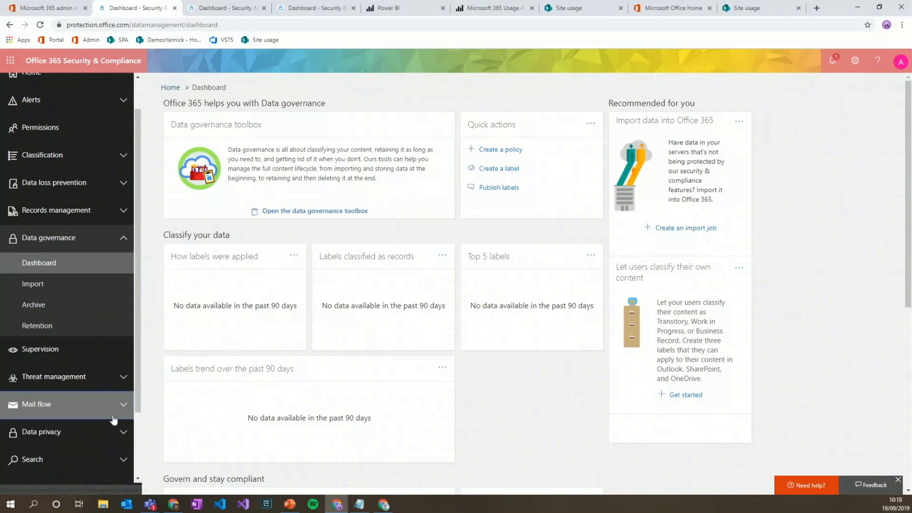
# - Open the Mail flow dashboard and bring up the full Mail flow map report from it
pyautogui.click(88, 406)
pyautogui.click(88, 428)
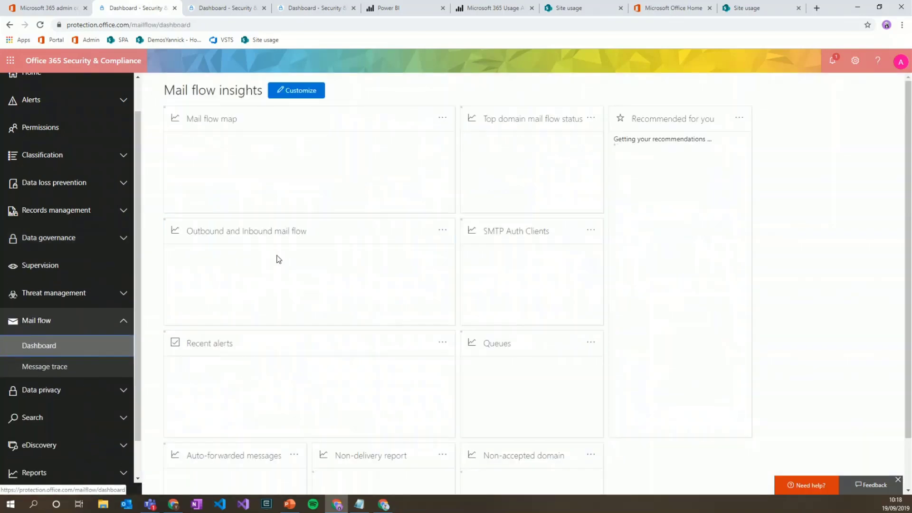
pyautogui.moveTo(232, 184)
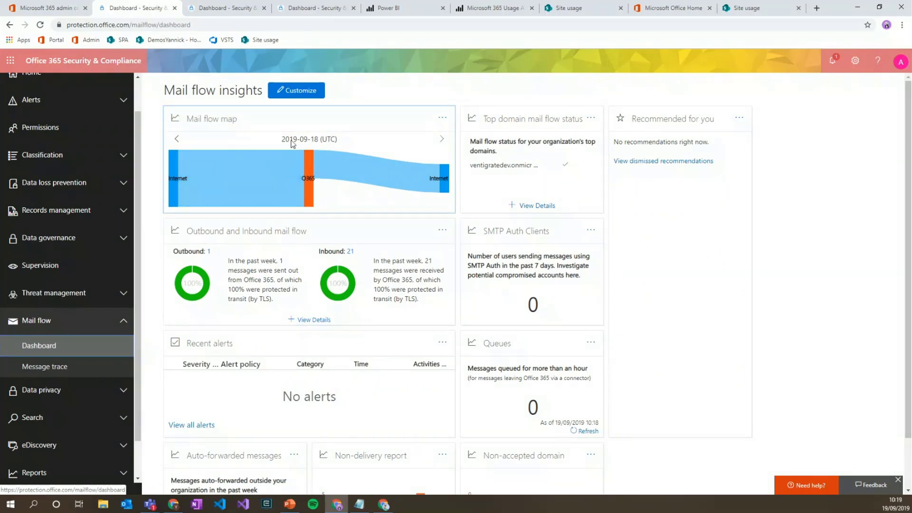
pyautogui.click(261, 199)
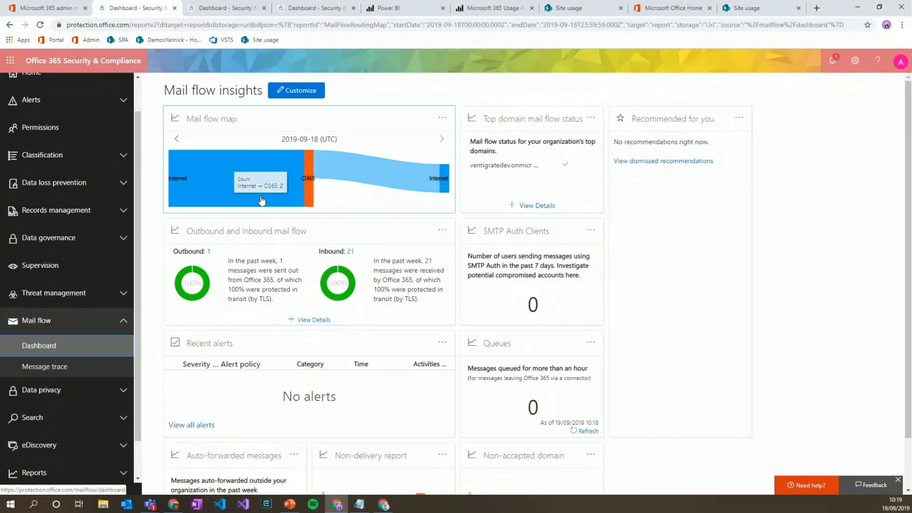
pyautogui.click(241, 170)
pyautogui.click(241, 199)
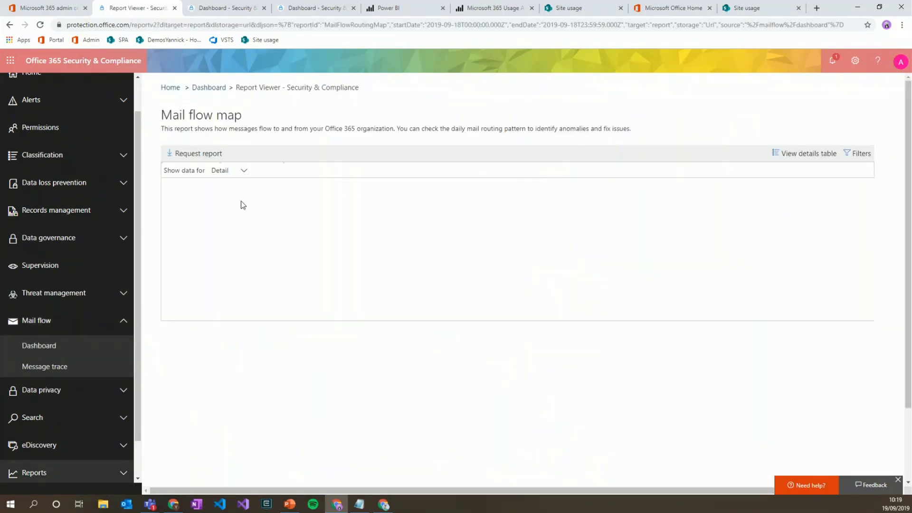
# - Examine the message counts of each segment in the mail flow map, from the sending domain through O365 to the receiving domain
pyautogui.moveTo(242, 290)
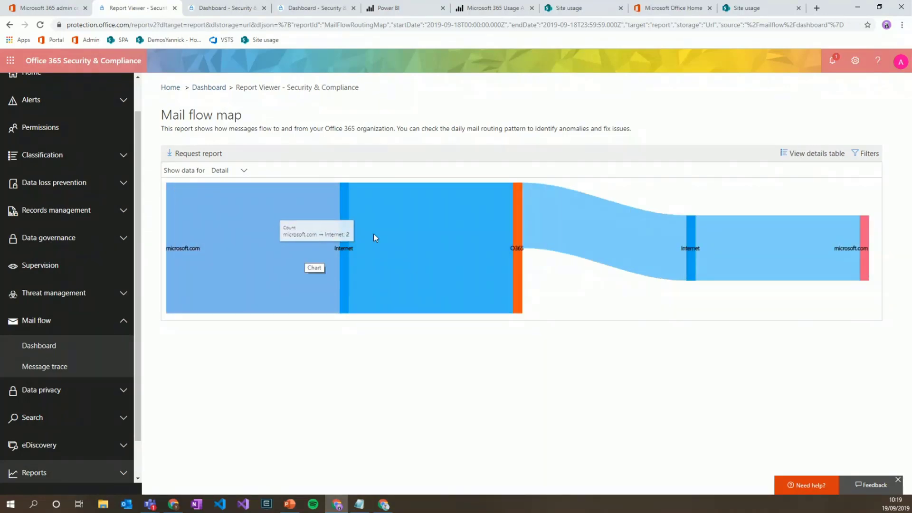
pyautogui.moveTo(516, 241)
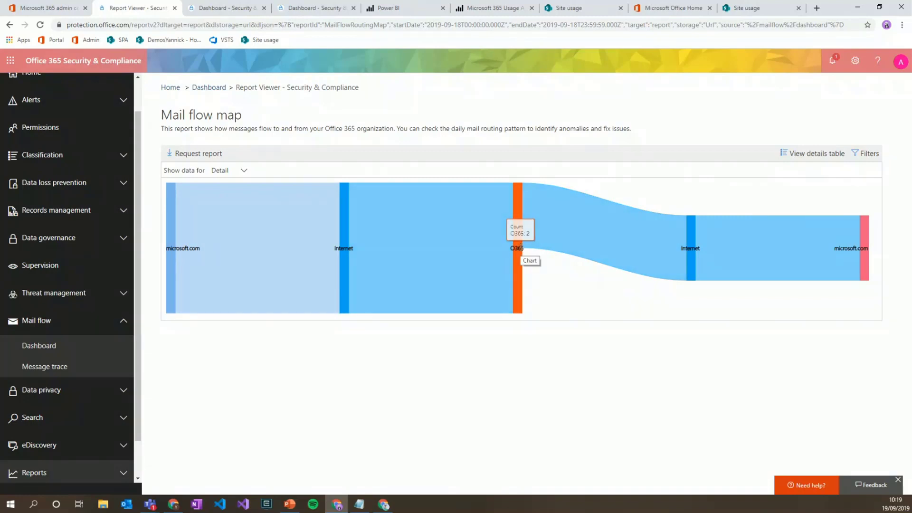
pyautogui.moveTo(512, 194)
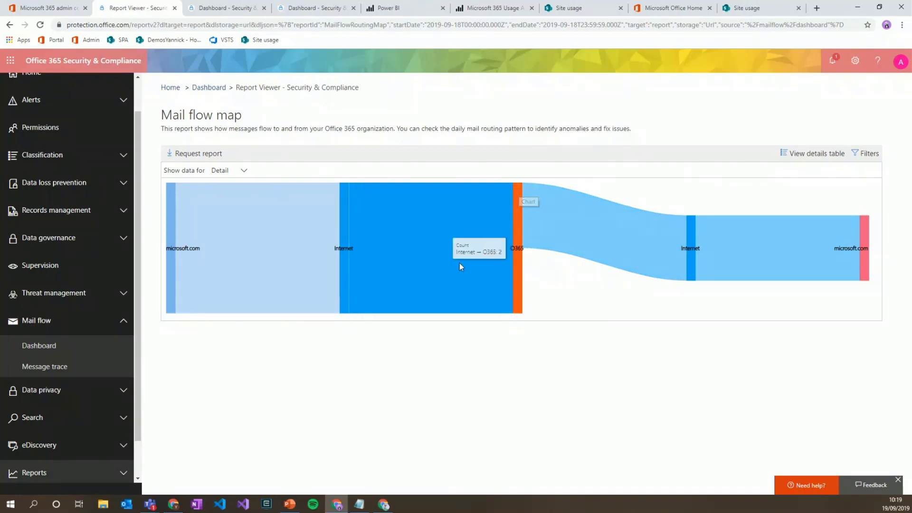
pyautogui.moveTo(286, 267)
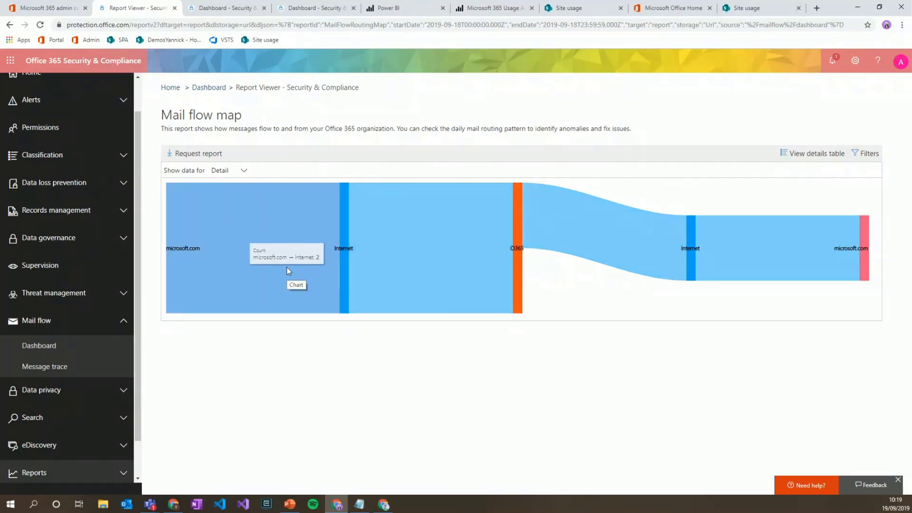
pyautogui.moveTo(473, 236)
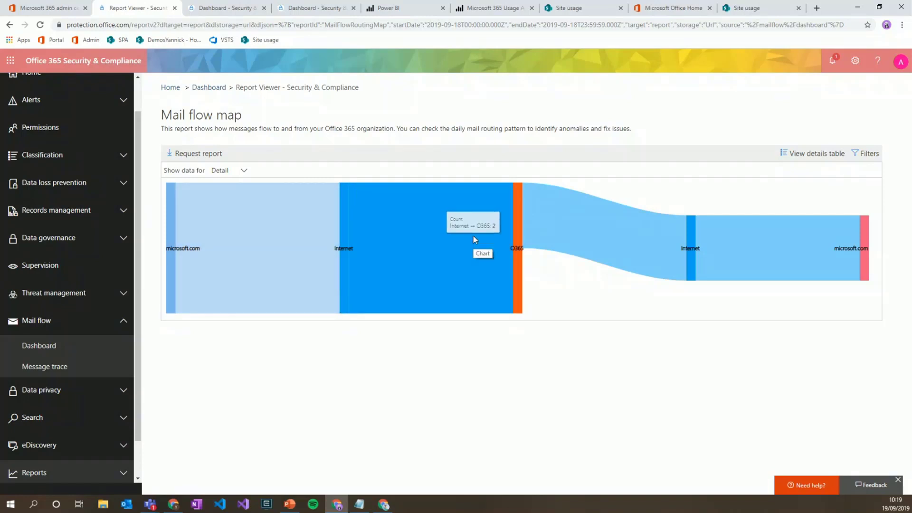
pyautogui.moveTo(606, 210)
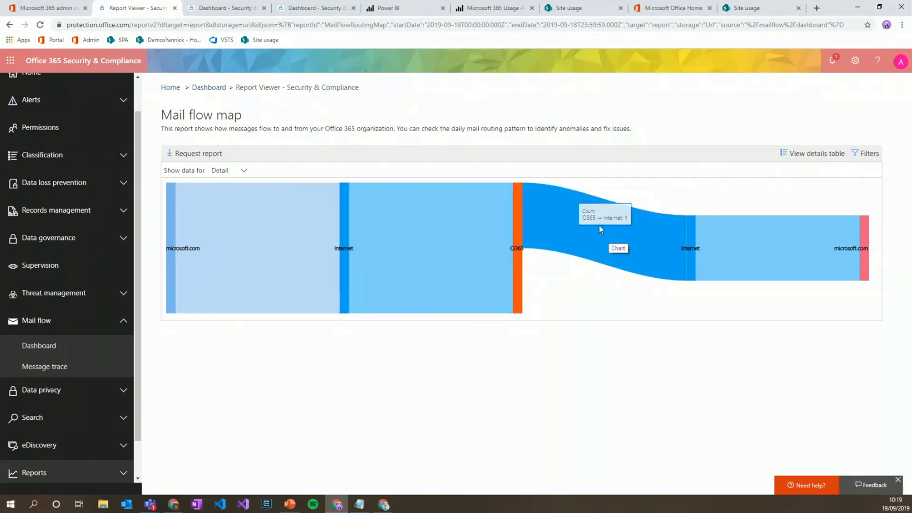
pyautogui.moveTo(813, 255)
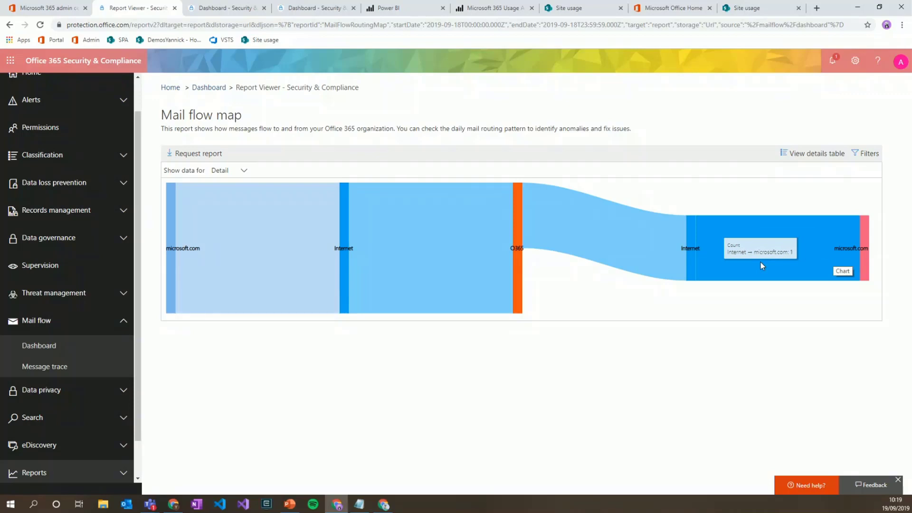
# - Open the Audit log search page from the Search section
pyautogui.scroll(-2, 67, 427)
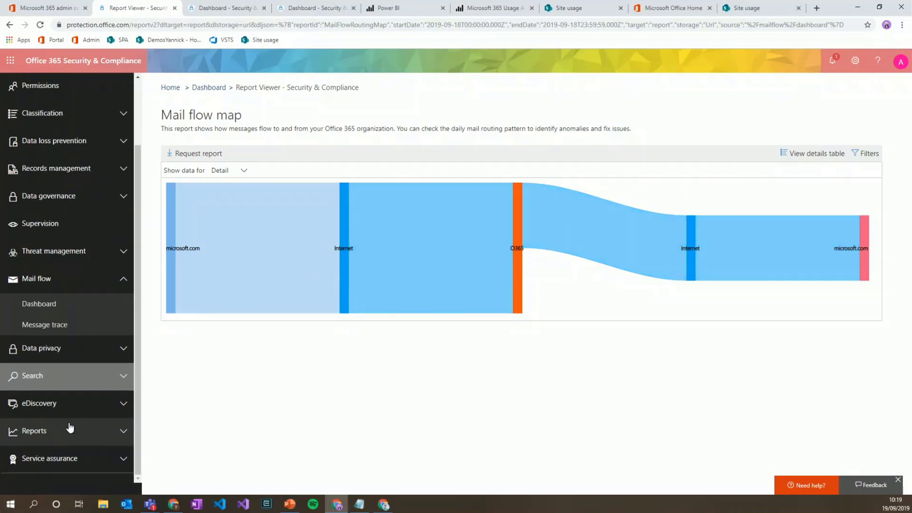
pyautogui.click(74, 382)
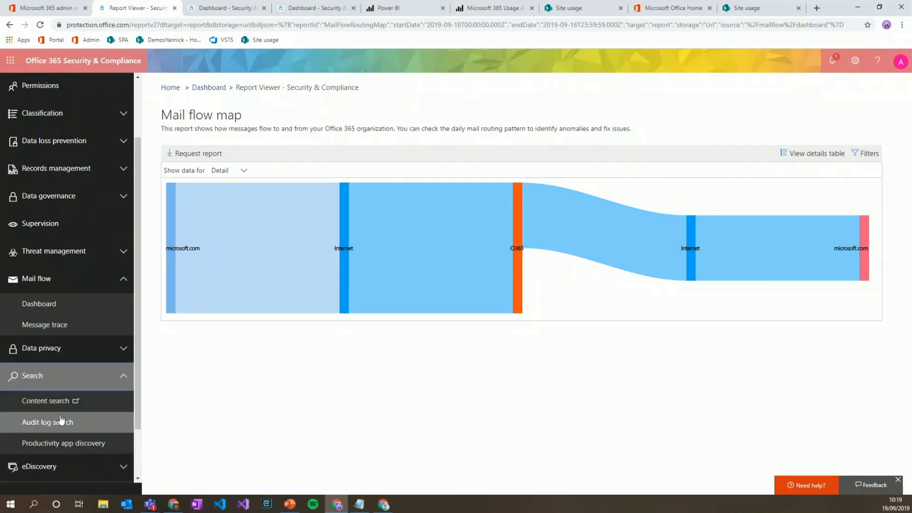
pyautogui.click(59, 422)
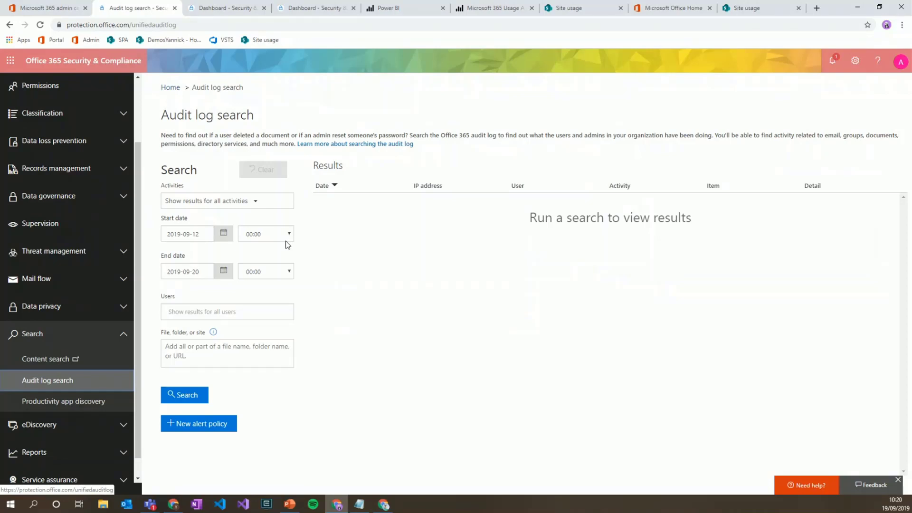
# - Search the audit log for all activities, look through the results and show the export options
pyautogui.click(184, 400)
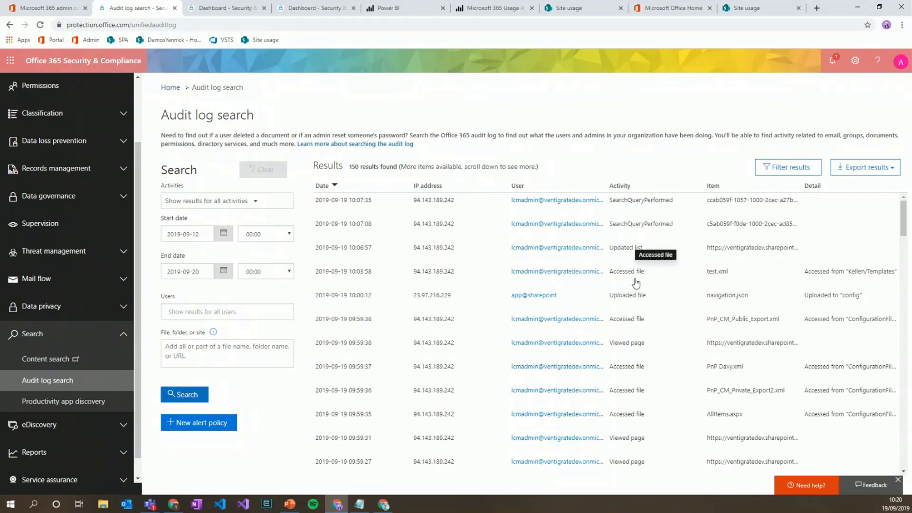
pyautogui.scroll(-5, 635, 283)
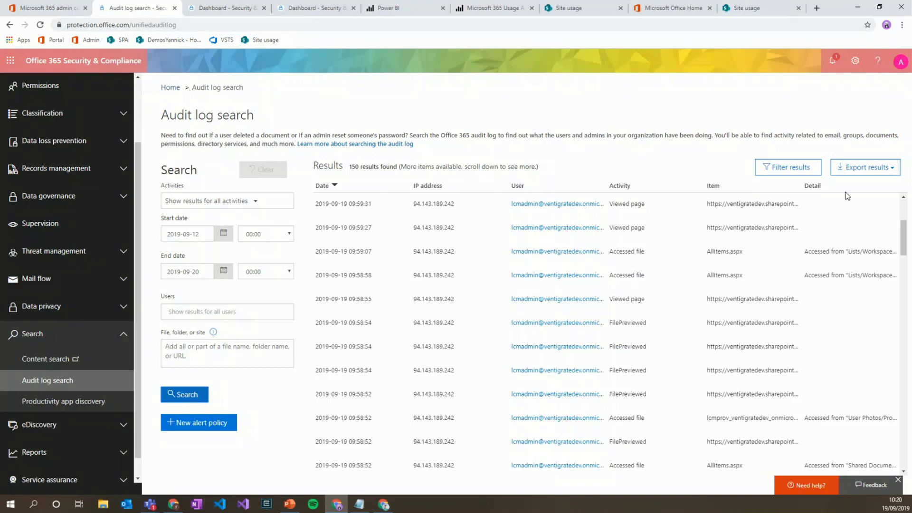
pyautogui.click(859, 174)
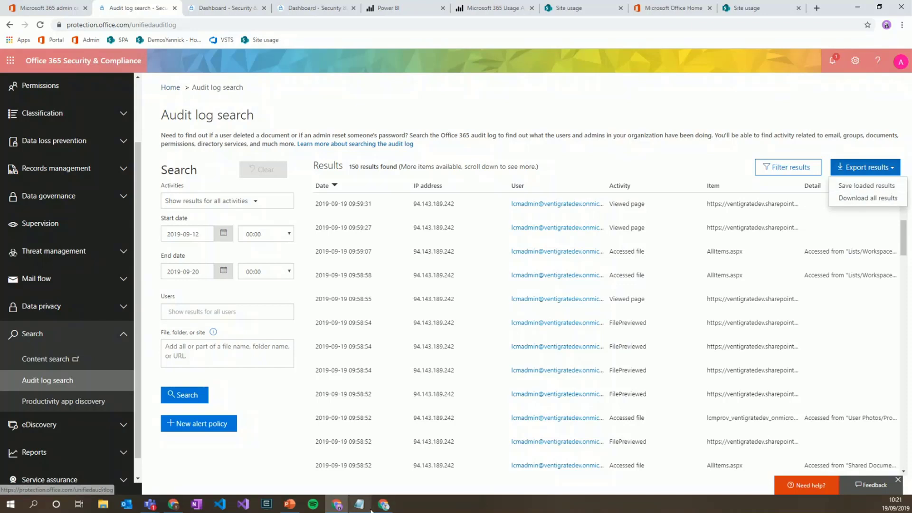
# - Switch to the Working.pptx presentation in PowerPoint and start the slide show from the current Demo slide
pyautogui.moveTo(290, 503)
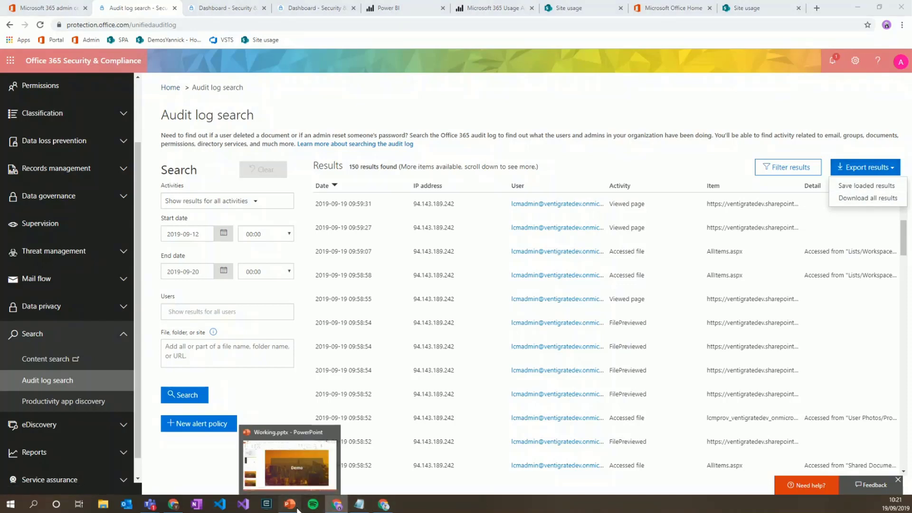
pyautogui.click(276, 429)
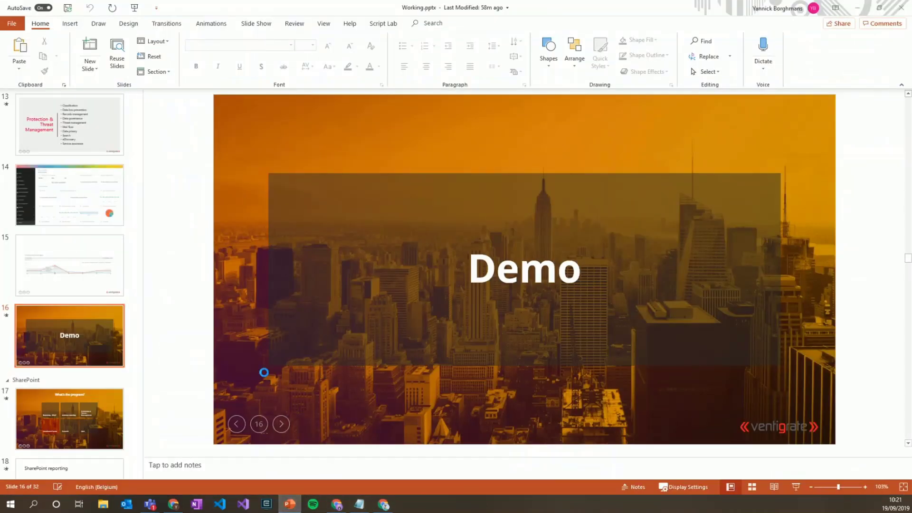
pyautogui.hotkey('shift', 'F5')
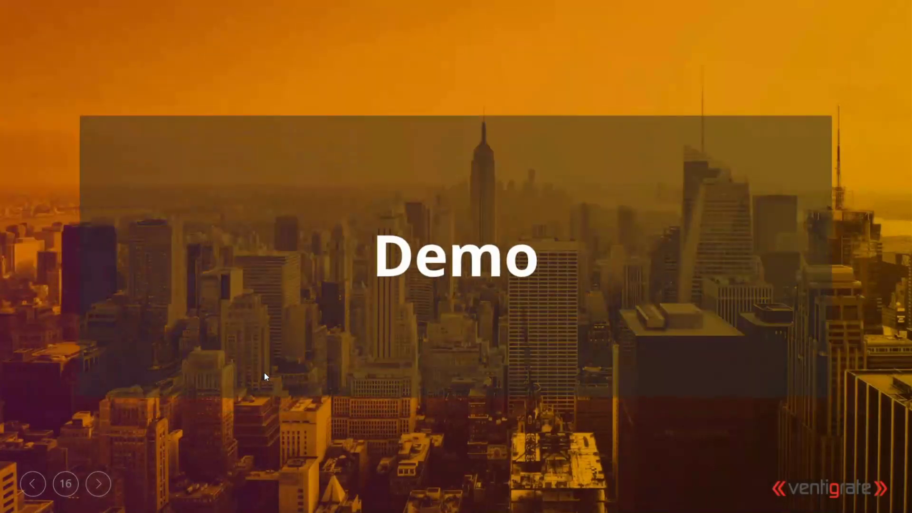
# - Advance the slide show through the program, SharePoint reporting and Microsoft Teams reporting slides to the next Demo slide
pyautogui.press('Right')
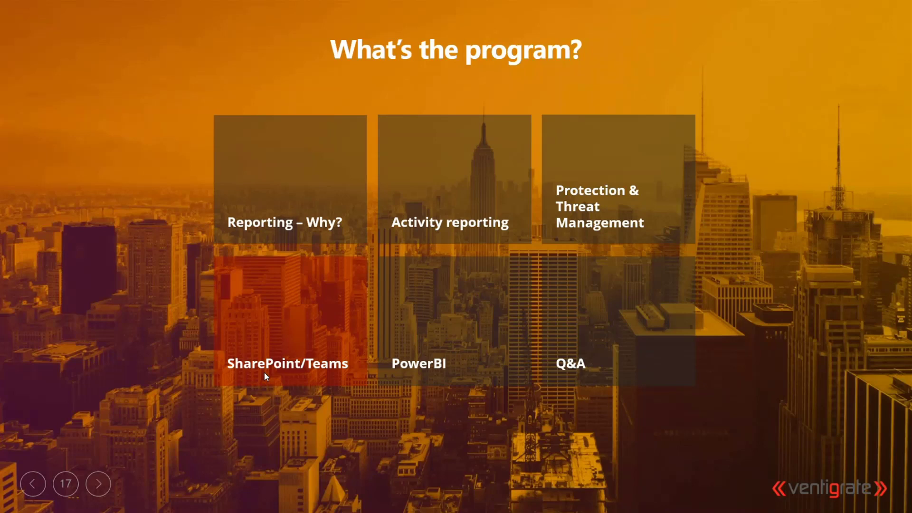
pyautogui.click(265, 377)
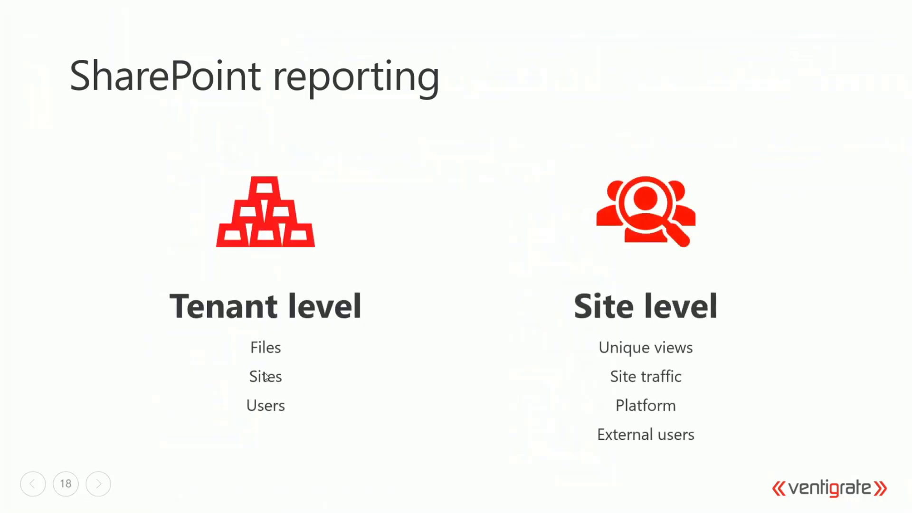
pyautogui.press('Right')
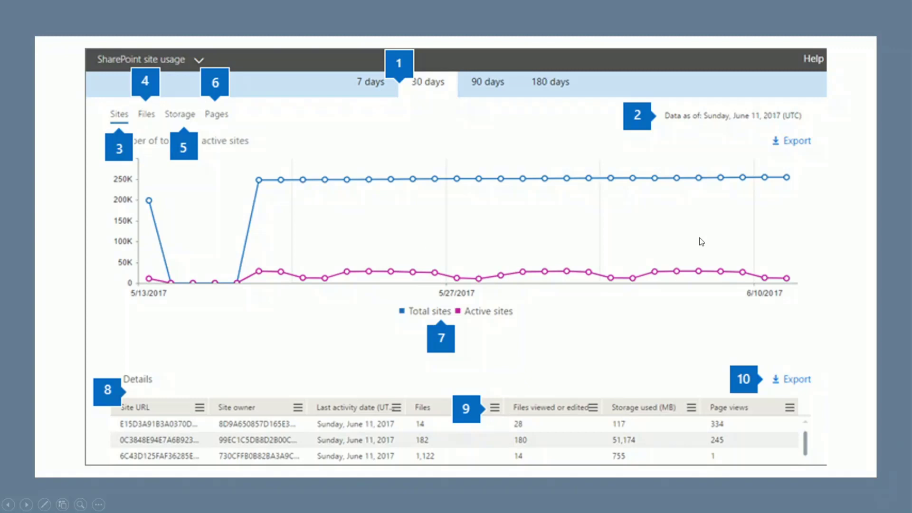
pyautogui.press('Right')
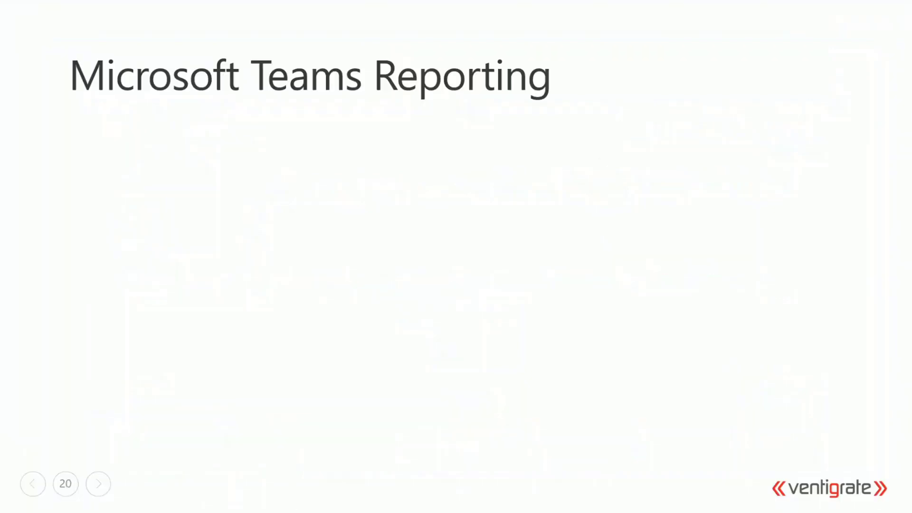
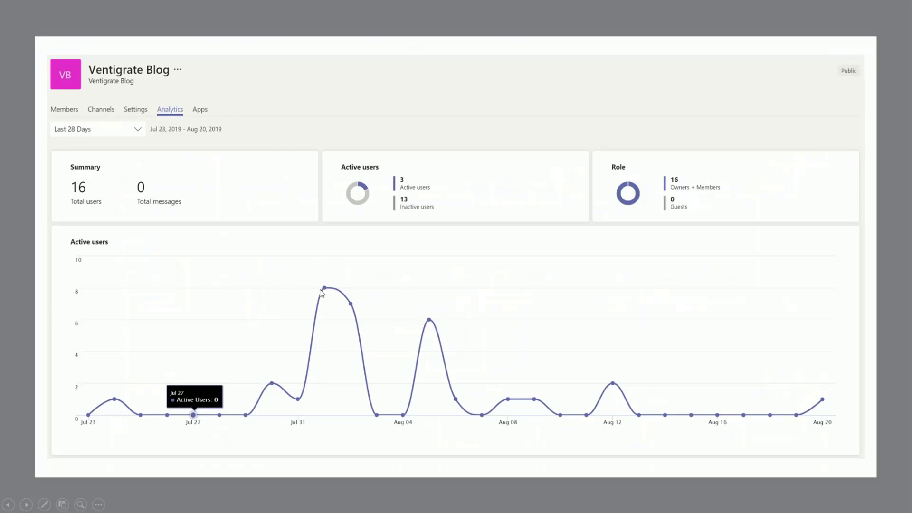
pyautogui.press('Right')
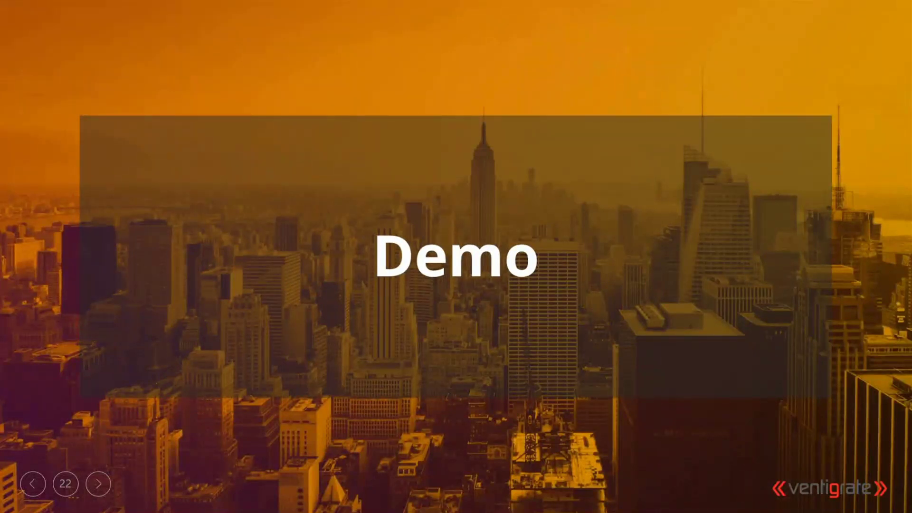
# - End the slide show and switch to the Chrome window with the Microsoft 365 admin center
pyautogui.press('Escape')
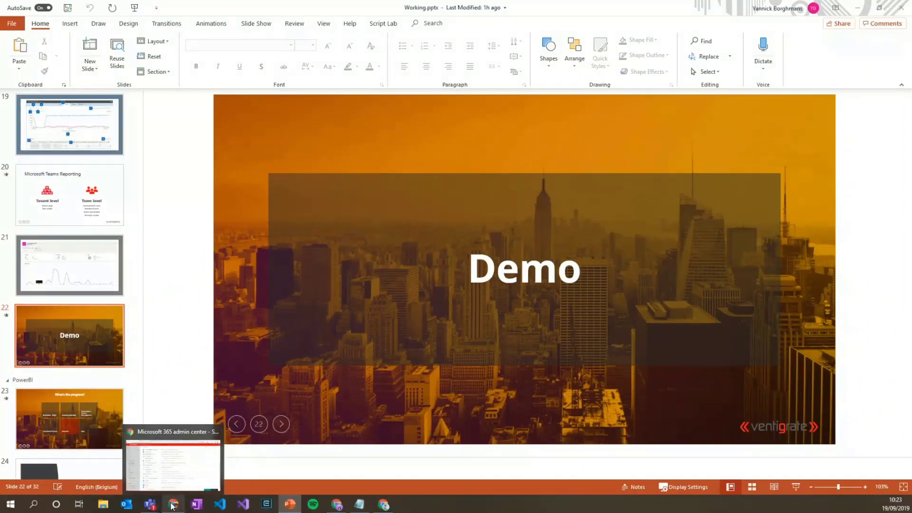
pyautogui.click(172, 504)
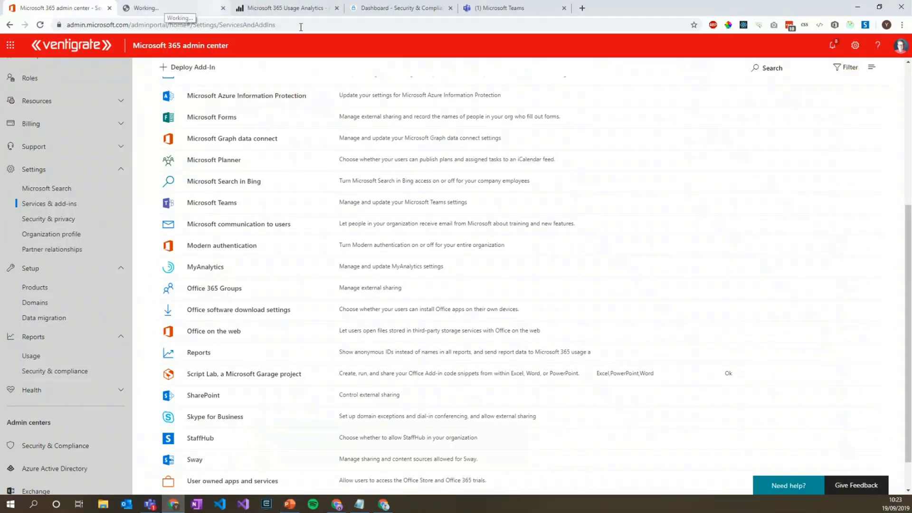
# - Switch to the Chrome window with the audit log search and load the site usage report of the Kenniswinkel SharePoint site
pyautogui.click(384, 504)
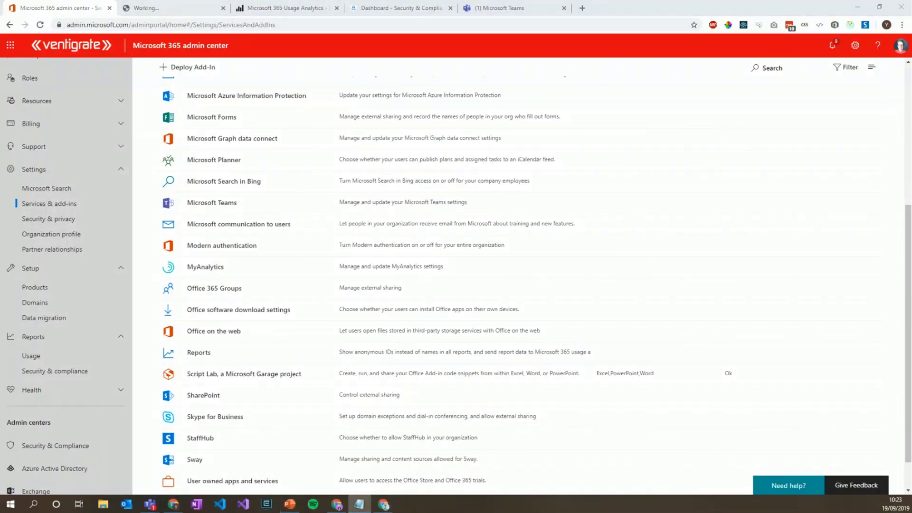
pyautogui.hotkey('alt', 'Tab')
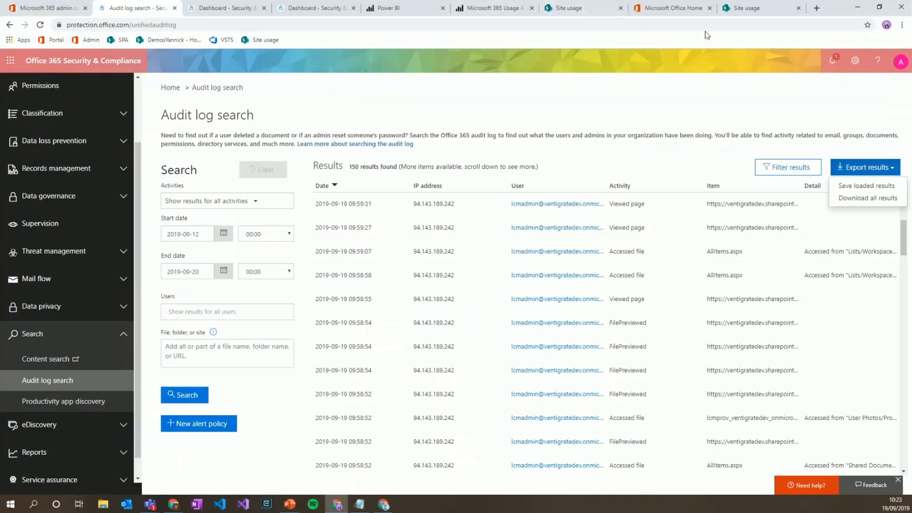
pyautogui.click(579, 10)
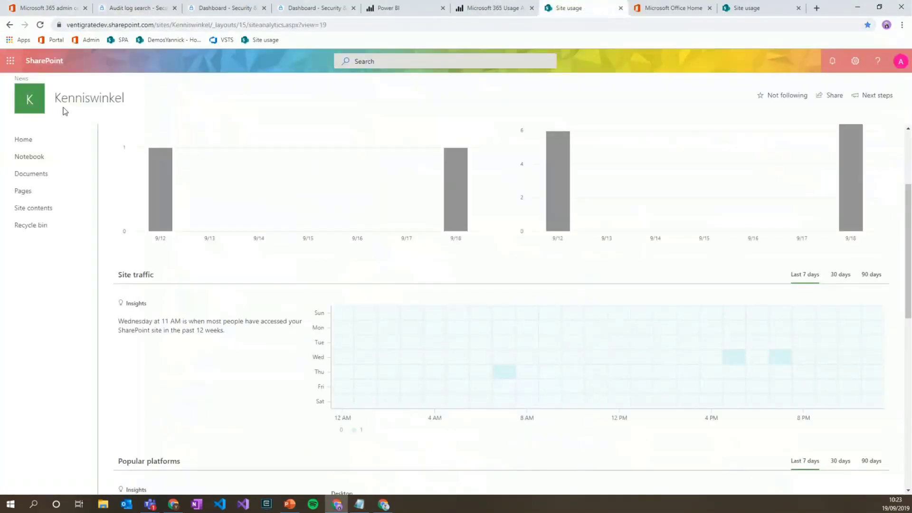
pyautogui.click(855, 61)
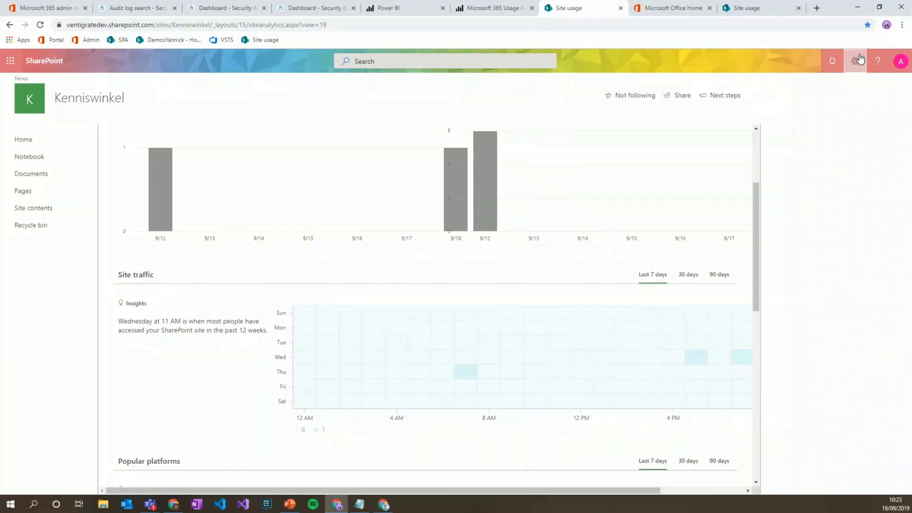
pyautogui.click(794, 150)
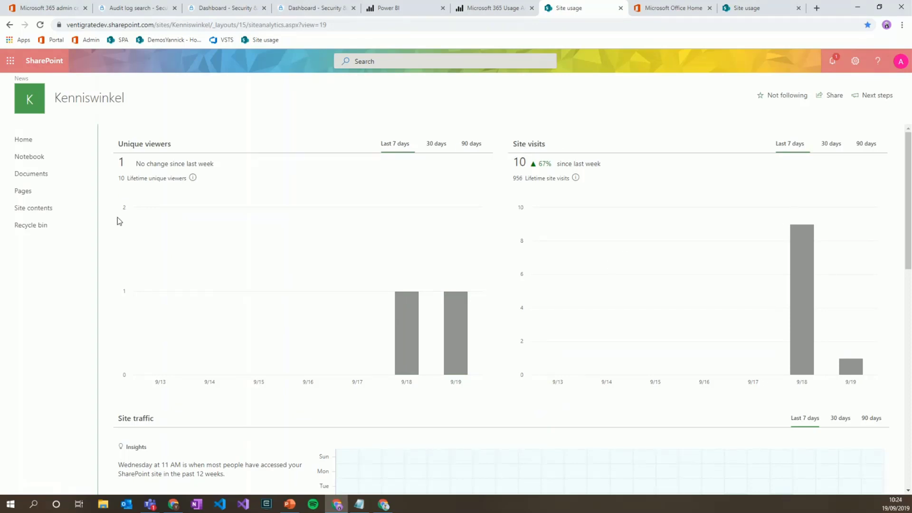
# - Examine the unique viewers, site visits, site traffic and popular platforms in the Kenniswinkel site usage report
pyautogui.moveTo(802, 257)
pyautogui.scroll(-3, 248, 429)
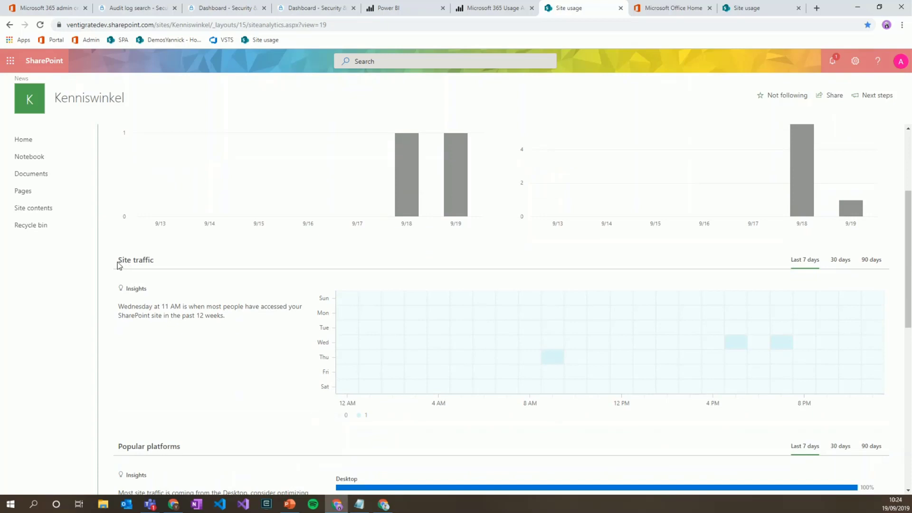
pyautogui.moveTo(547, 359)
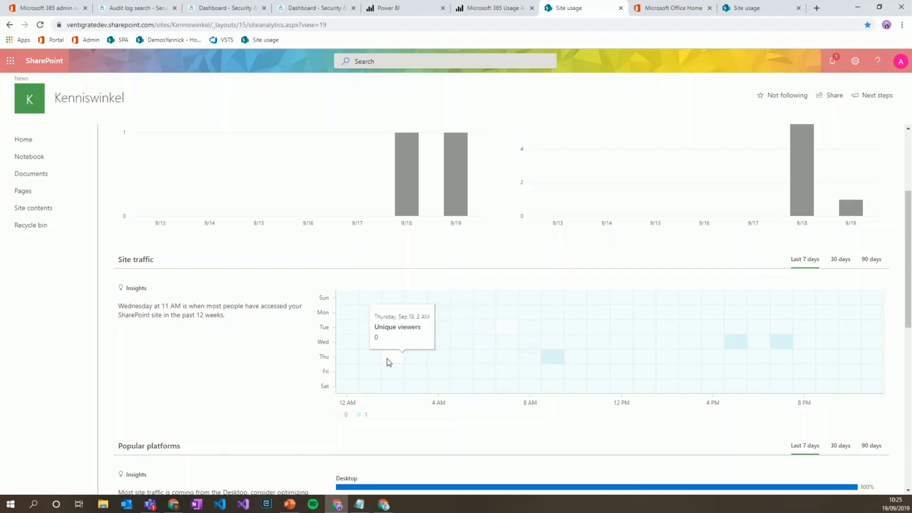
pyautogui.scroll(-3, 299, 346)
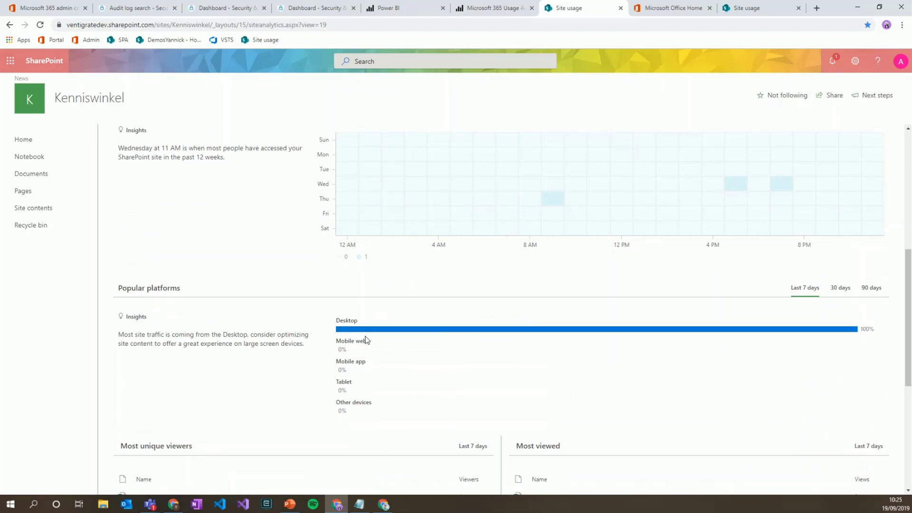
pyautogui.moveTo(362, 333)
pyautogui.moveTo(335, 396)
# - Review the most viewed content and the files shared with external users, and show the available actions for Template-1.aspx
pyautogui.scroll(-5, 217, 405)
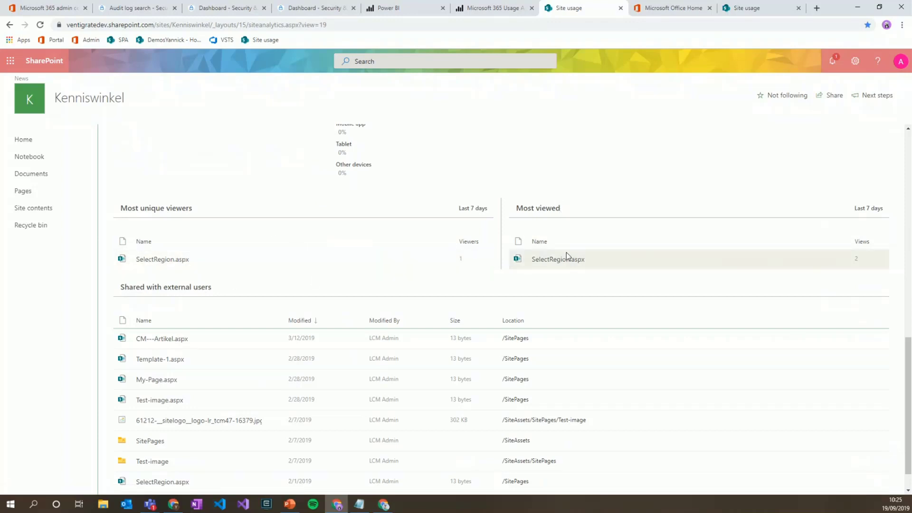
pyautogui.scroll(-1, 248, 320)
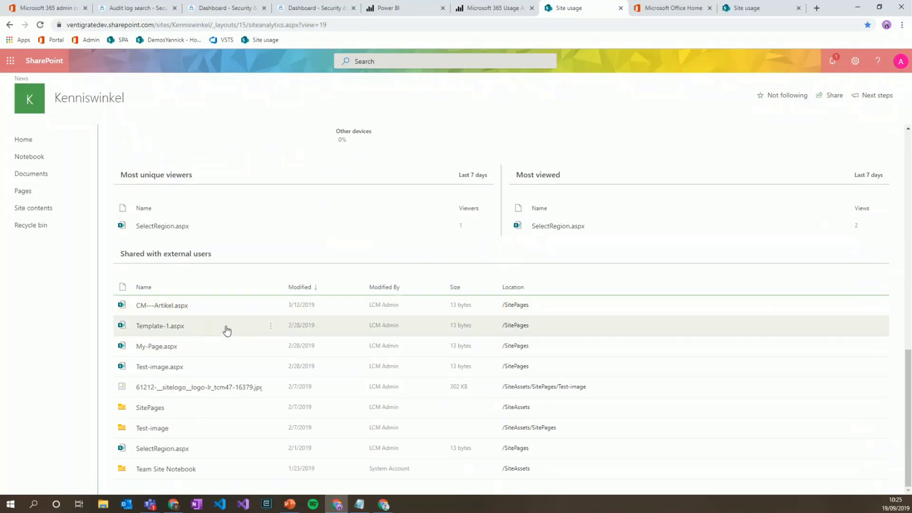
pyautogui.click(271, 333)
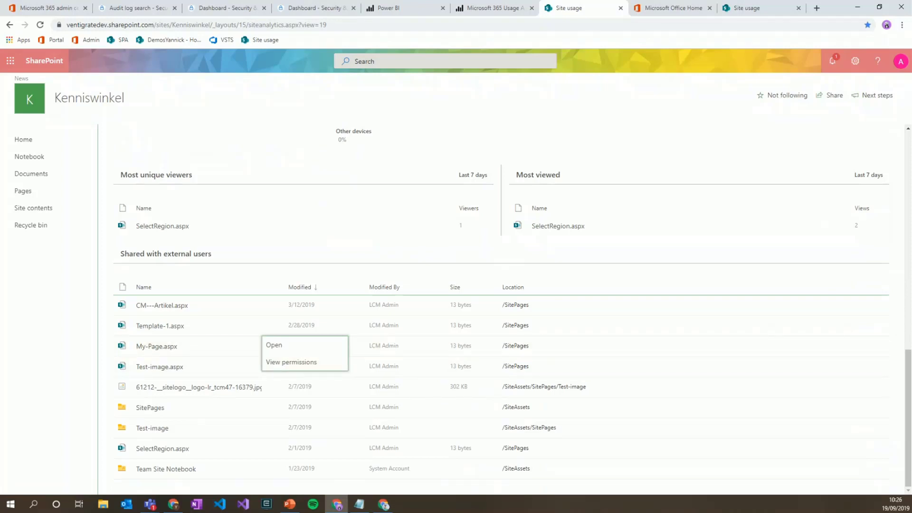
# - Switch to the Microsoft 365 admin center window and open the Microsoft Teams user activity usage report
pyautogui.hotkey('alt', 'Tab')
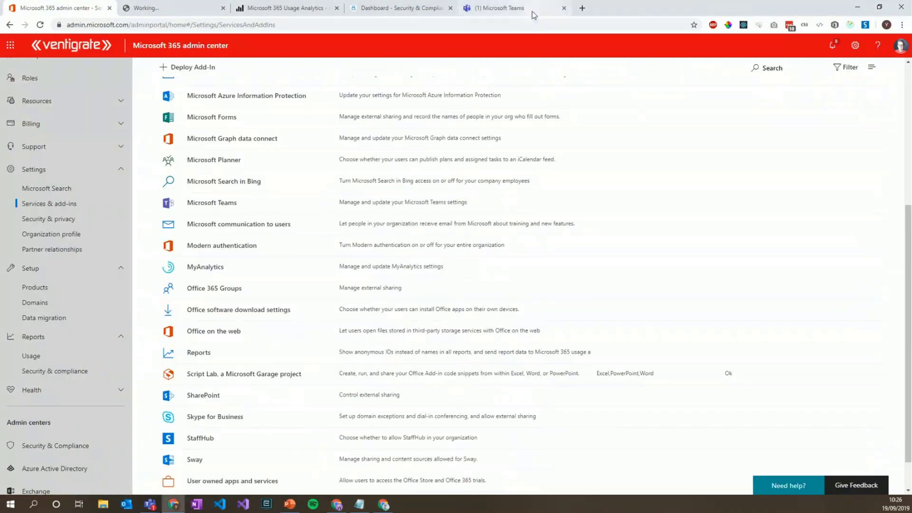
pyautogui.click(46, 357)
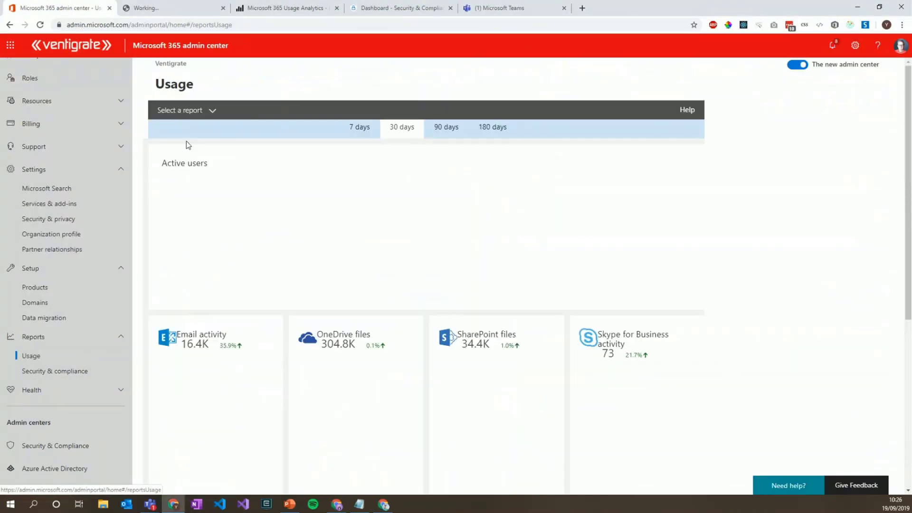
pyautogui.click(192, 115)
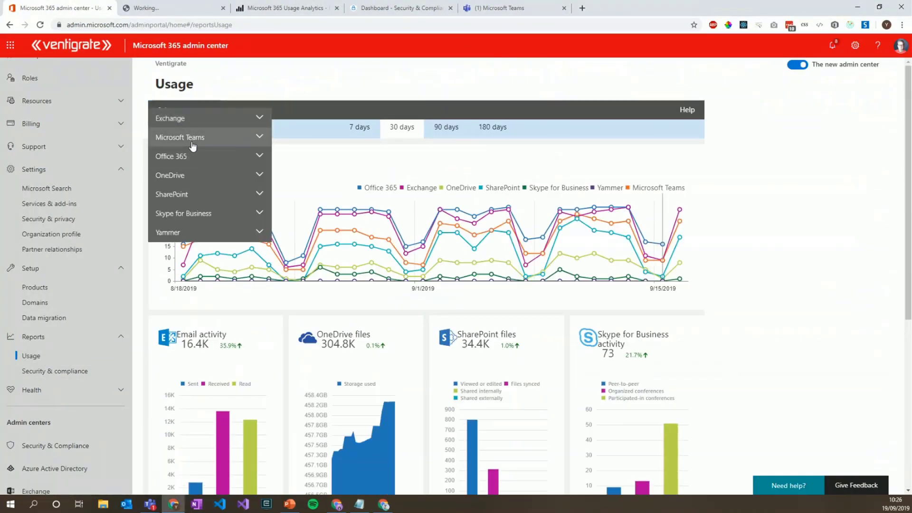
pyautogui.click(192, 139)
pyautogui.click(190, 167)
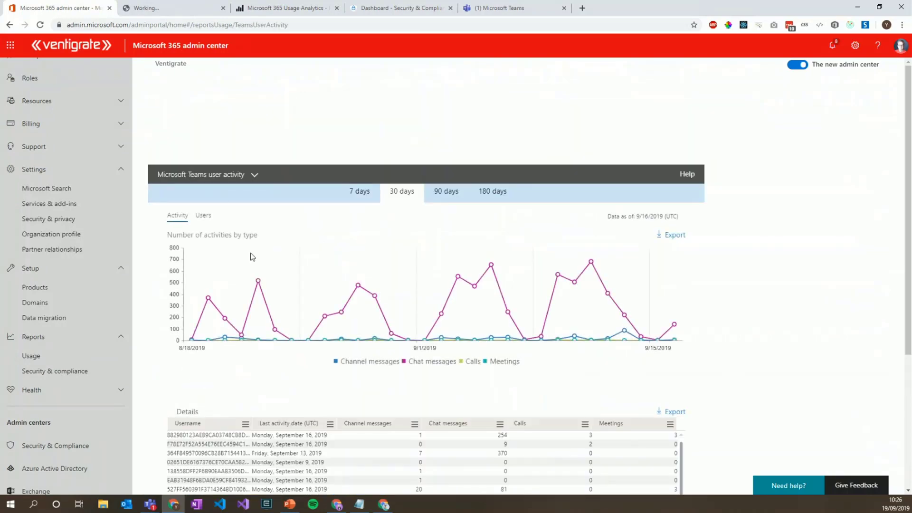
# - Switch to Microsoft Teams in the browser and open the analytics of the Ventigrate Blog team
pyautogui.click(501, 9)
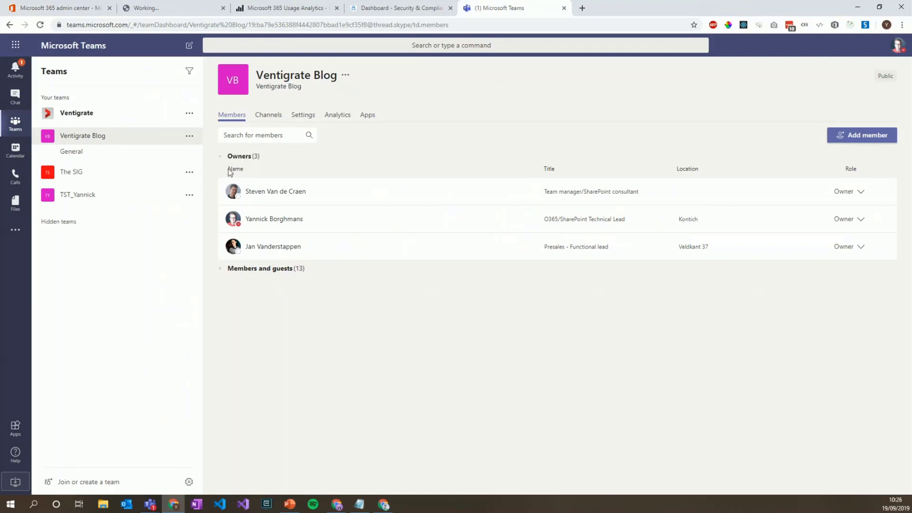
pyautogui.click(236, 158)
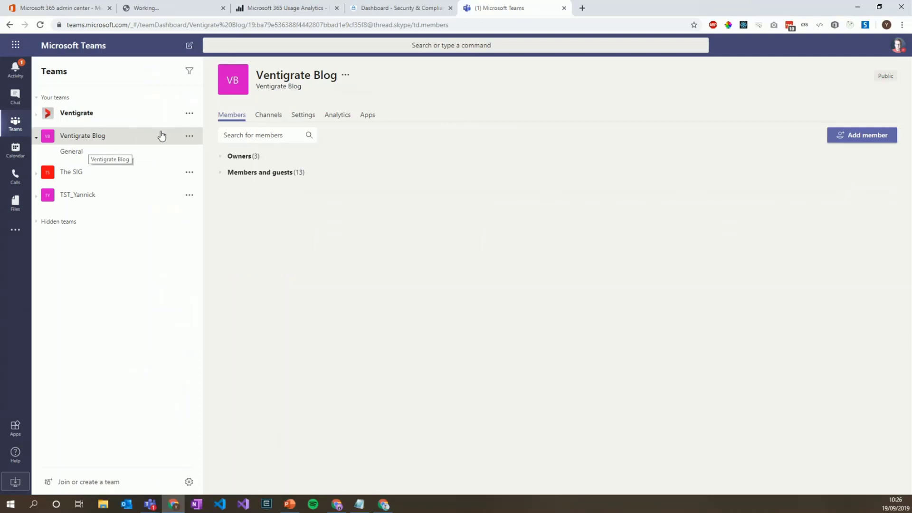
pyautogui.click(189, 136)
pyautogui.click(207, 179)
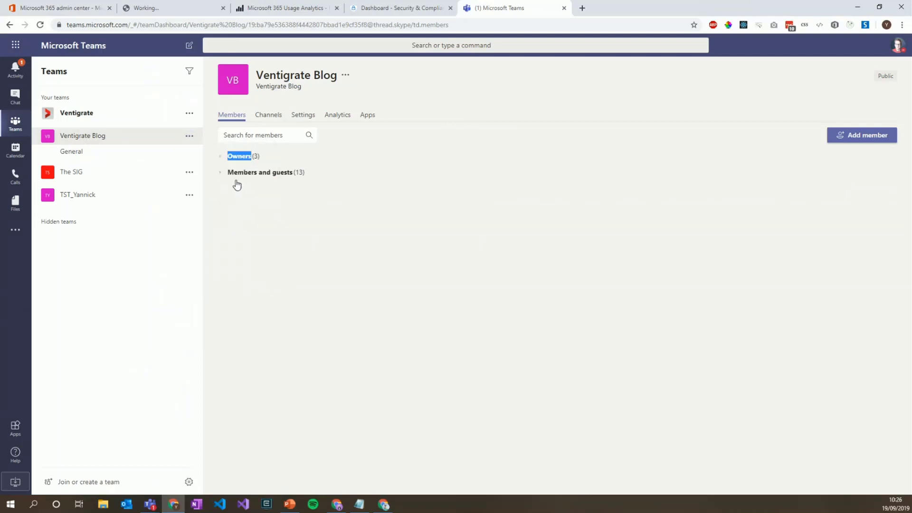
pyautogui.click(343, 123)
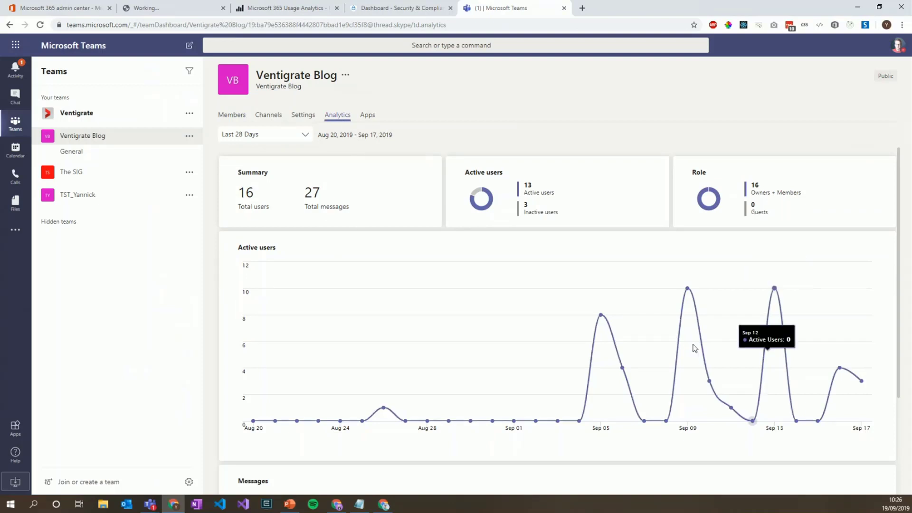
# - Examine the Ventigrate Blog team's summary, active users and messages charts, and show the available reporting periods
pyautogui.scroll(-2, 650, 339)
pyautogui.scroll(2, 369, 248)
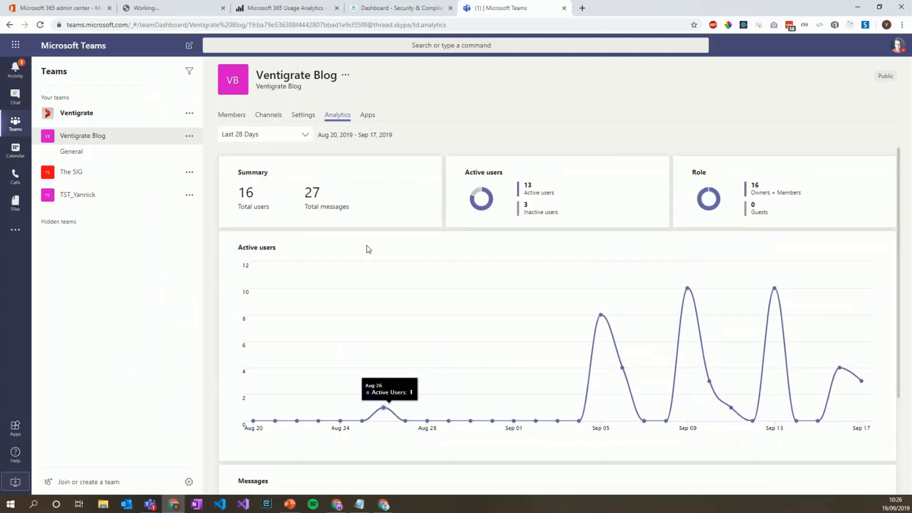
pyautogui.click(286, 135)
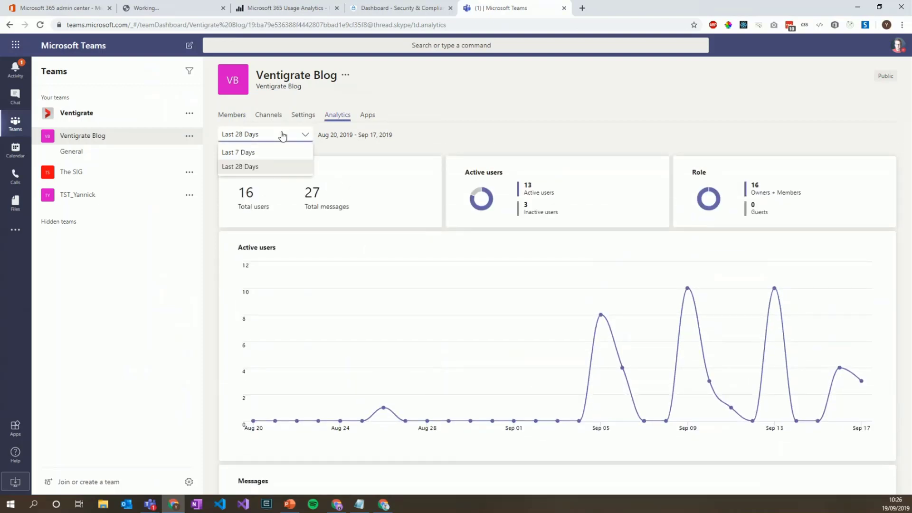
pyautogui.click(476, 137)
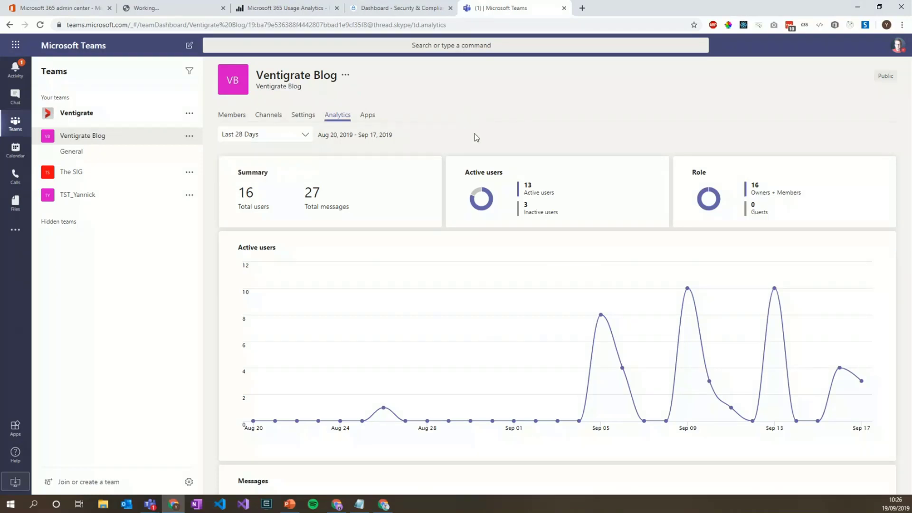
pyautogui.moveTo(399, 400)
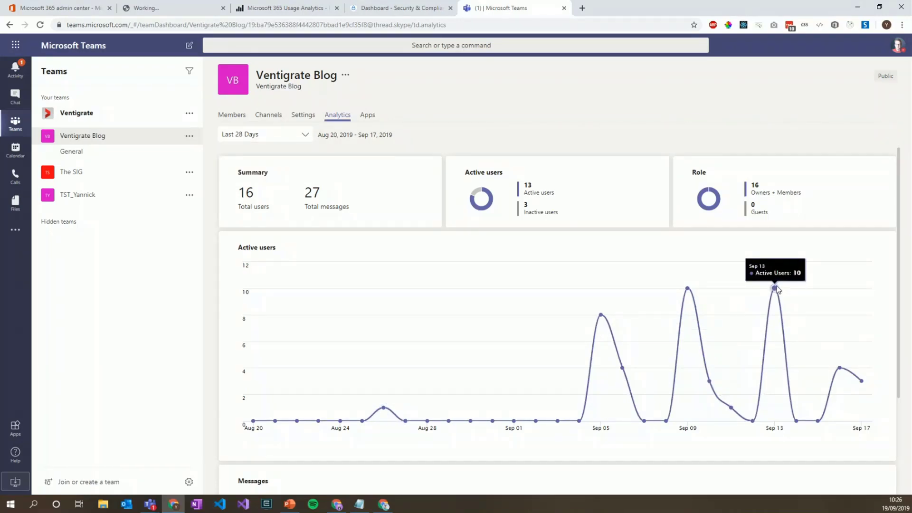
pyautogui.scroll(-4, 776, 289)
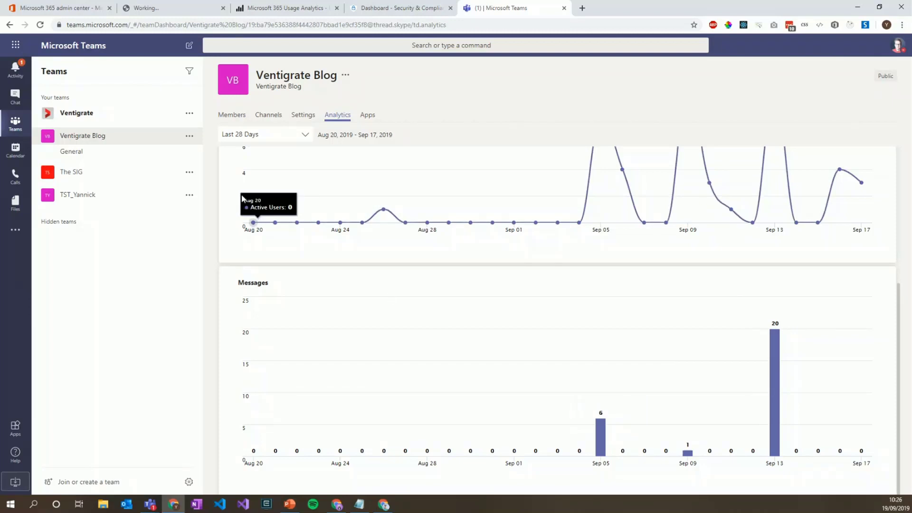
# - Open the management page of The SIG team and show its analytics
pyautogui.click(189, 172)
pyautogui.click(218, 218)
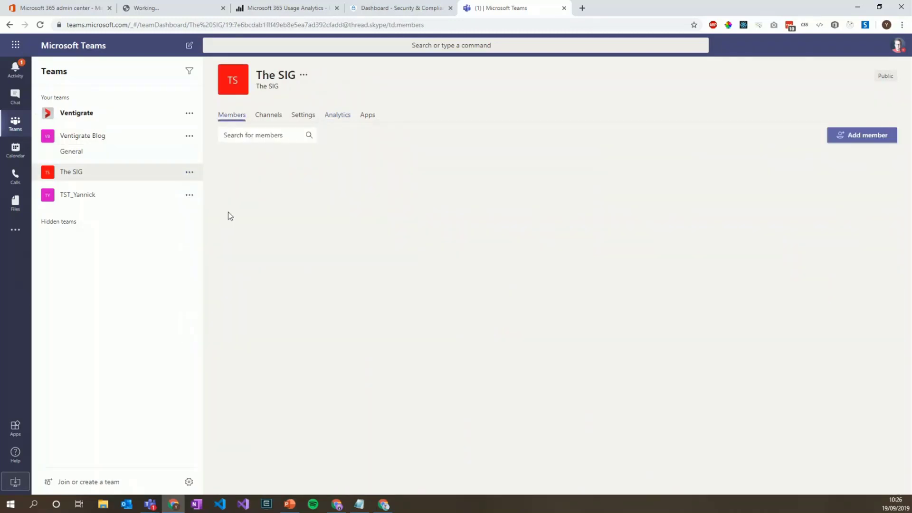
pyautogui.click(336, 117)
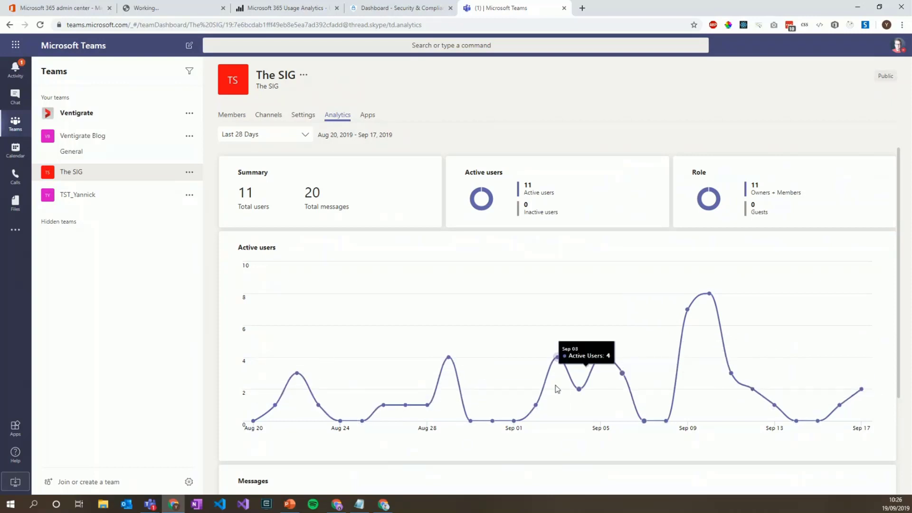
# - Compare the active users and messages charts in The SIG team's analytics for the last 28 days
pyautogui.scroll(-2, 377, 366)
pyautogui.scroll(-4, 377, 366)
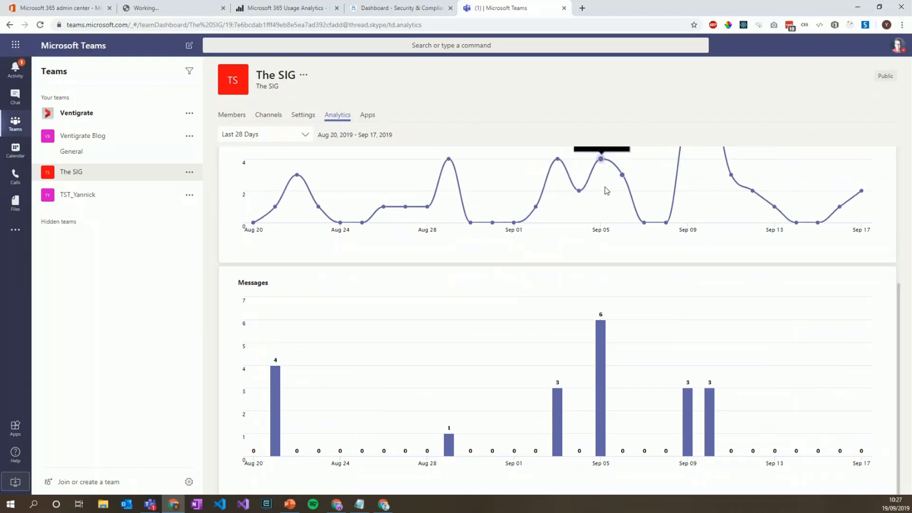
pyautogui.scroll(2, 612, 407)
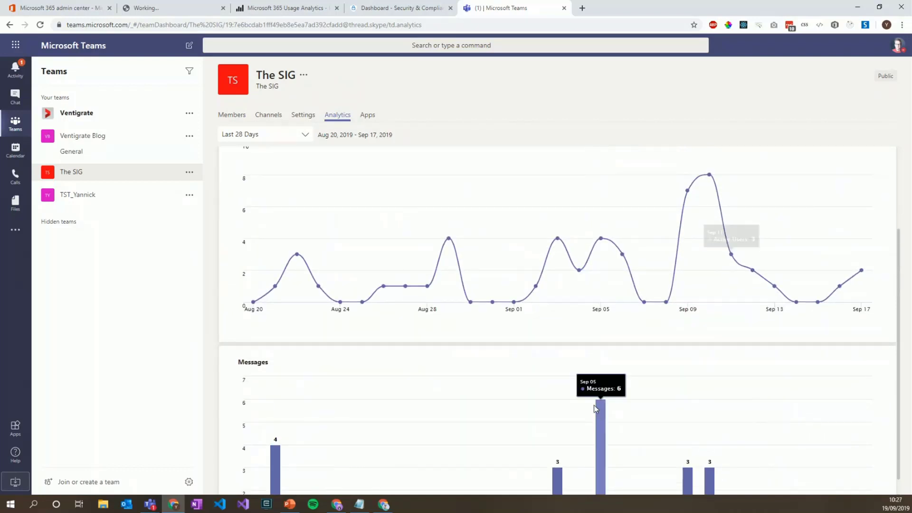
pyautogui.scroll(-2, 647, 393)
pyautogui.scroll(2, 593, 304)
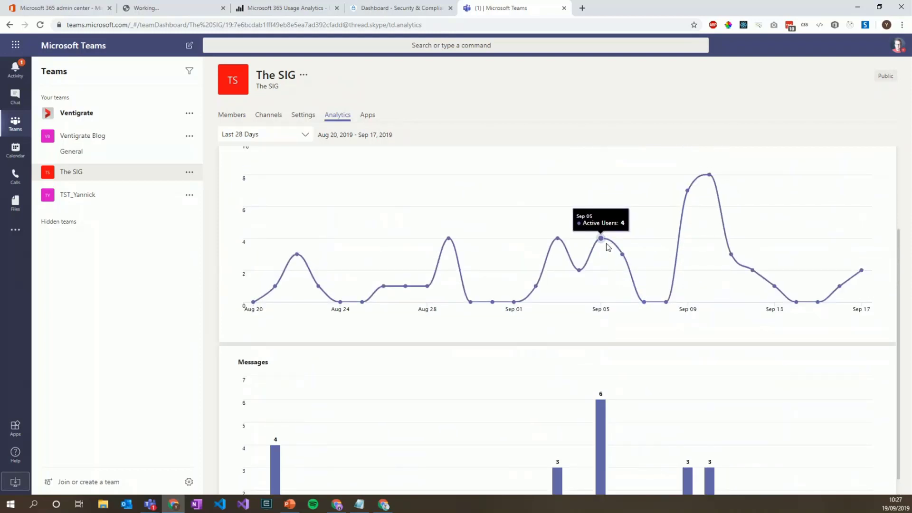
pyautogui.scroll(-2, 704, 381)
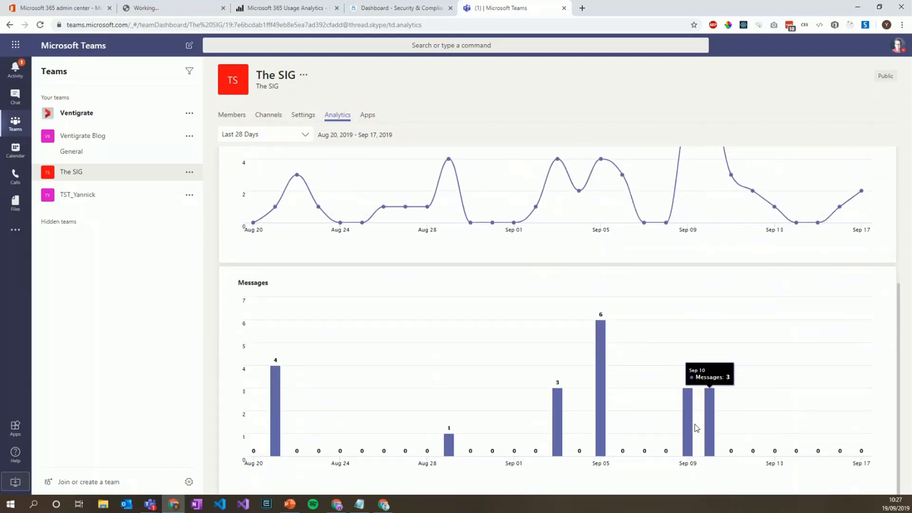
pyautogui.scroll(4, 705, 418)
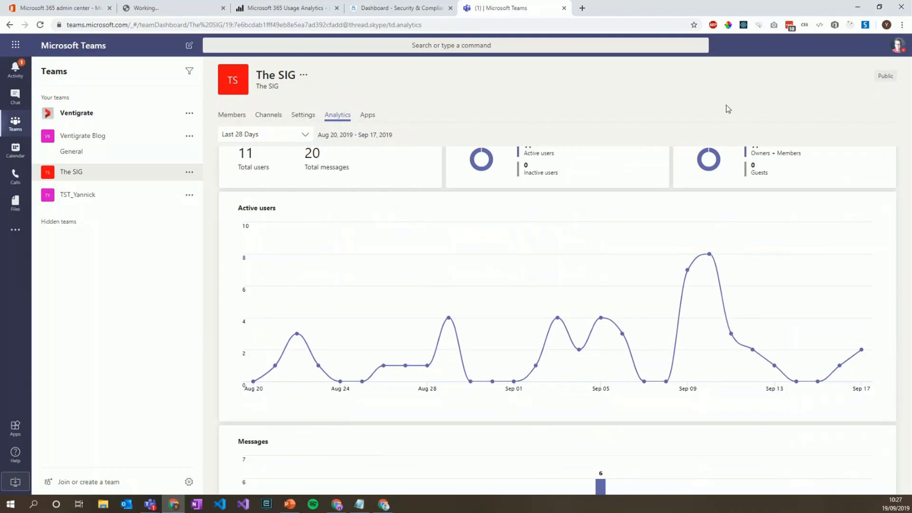
# - Switch to the Working.pptx presentation in PowerPoint, start the slide show from the current Demo slide and advance to the program slide
pyautogui.click(297, 506)
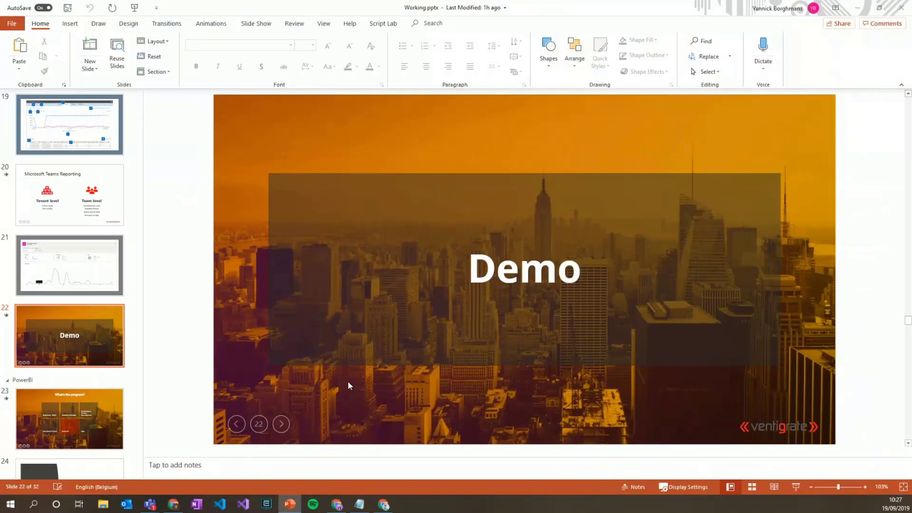
pyautogui.hotkey('shift', 'F5')
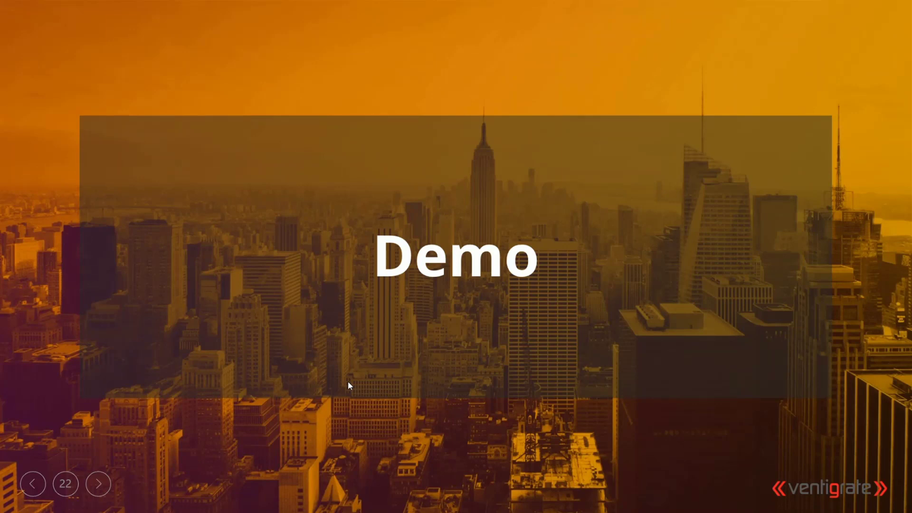
pyautogui.press('Right')
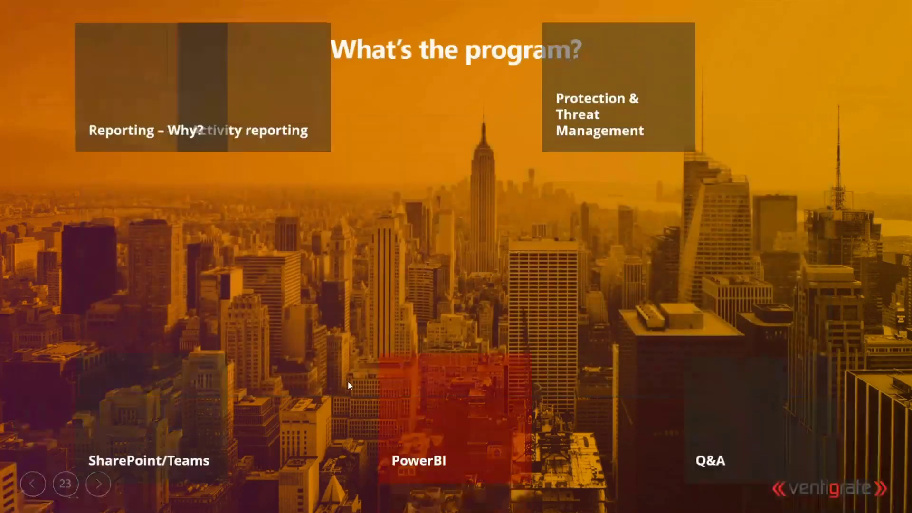
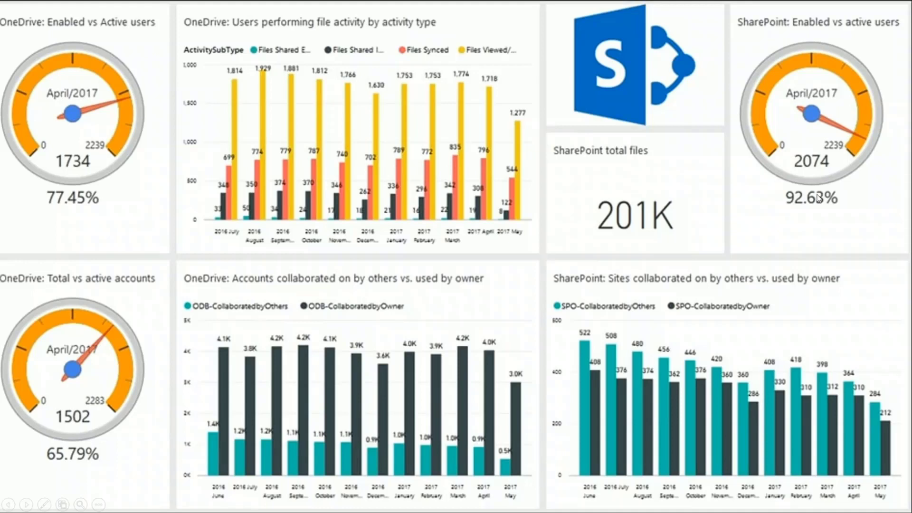
# - Advance to the Demo slide, end the slide show and switch back to the browser
pyautogui.press('Right')
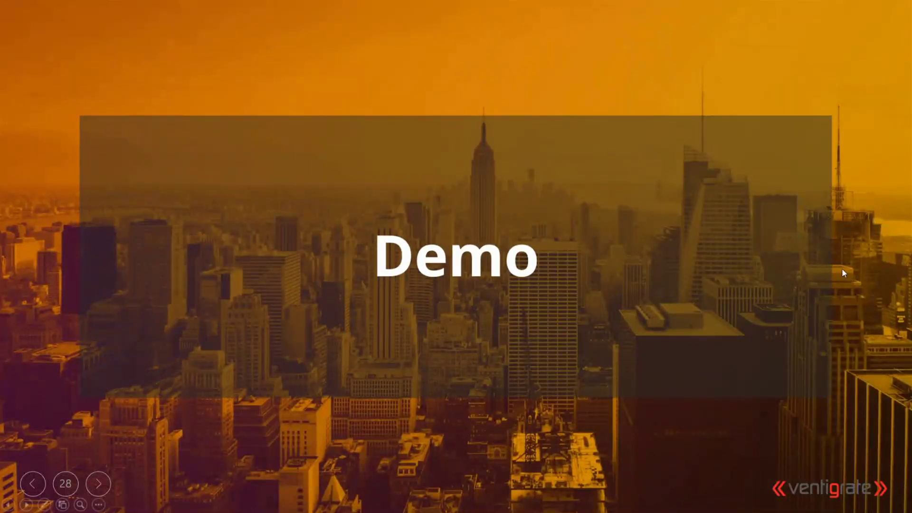
pyautogui.press('Escape')
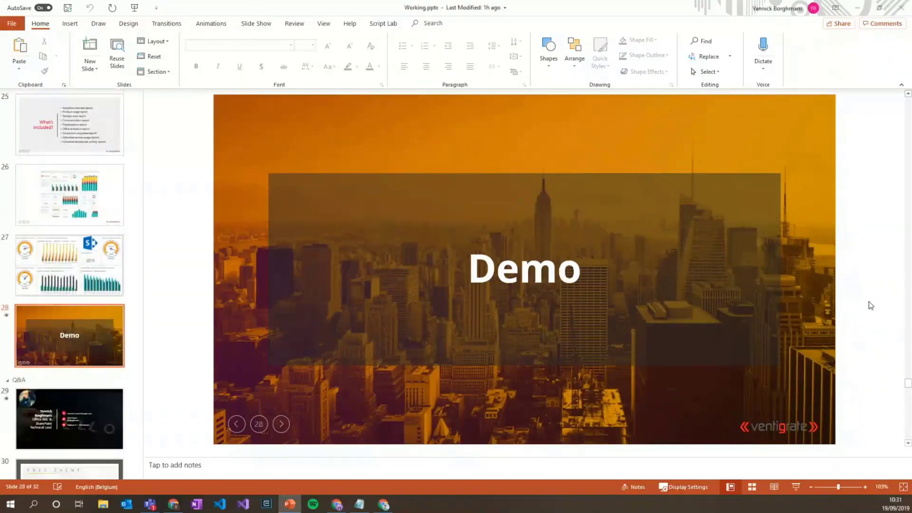
pyautogui.hotkey('alt', 'Tab')
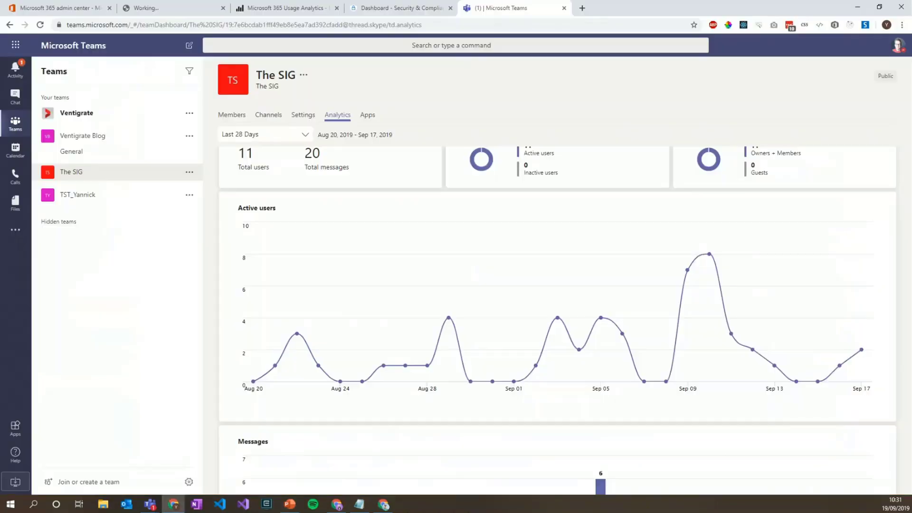
# - Open the Usage reports in the Ventigrate Dev admin center and show the Microsoft 365 usage analytics card
pyautogui.click(79, 13)
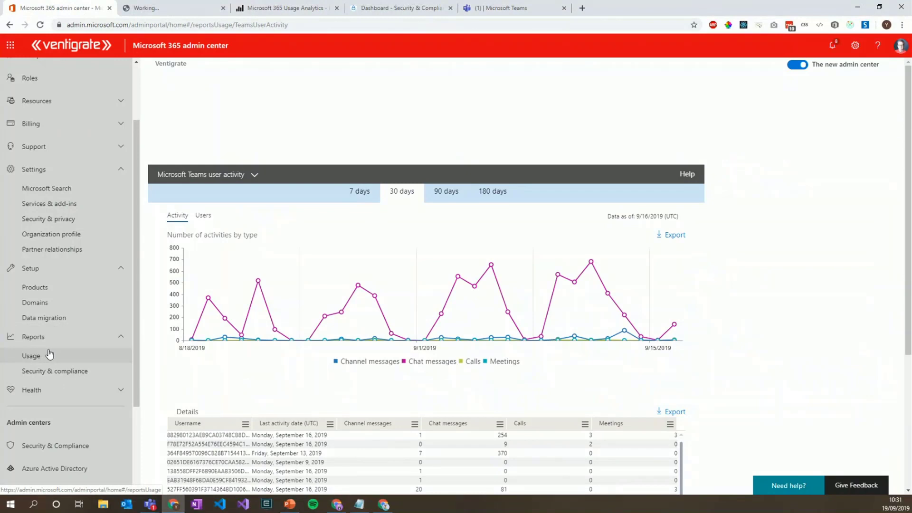
pyautogui.hotkey('alt', 'Tab')
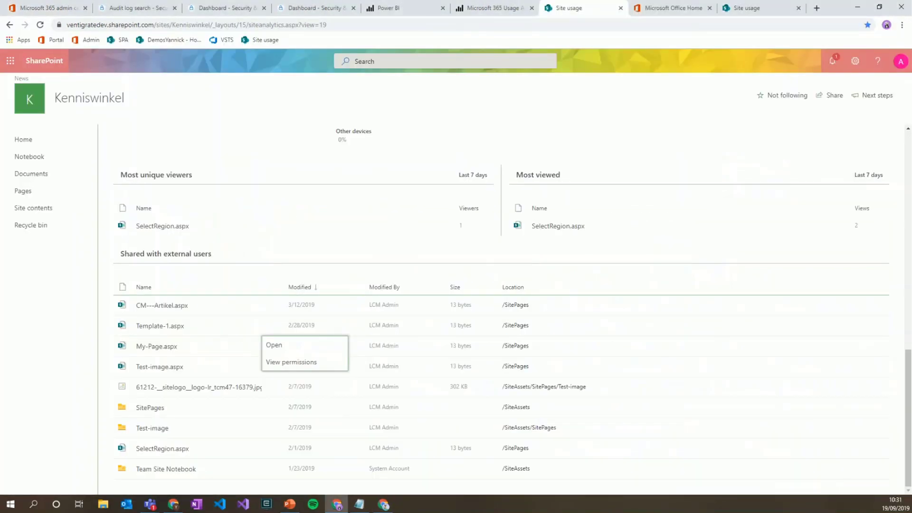
pyautogui.click(38, 8)
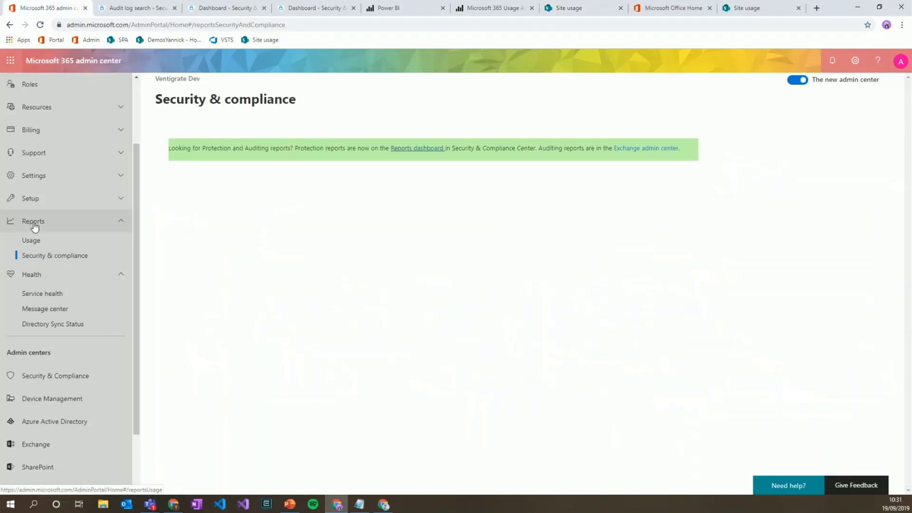
pyautogui.click(33, 241)
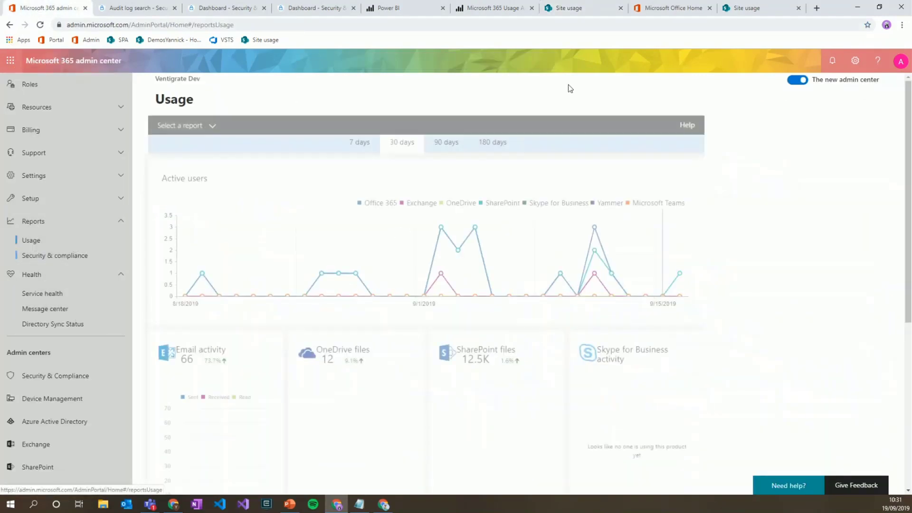
pyautogui.scroll(-6, 459, 329)
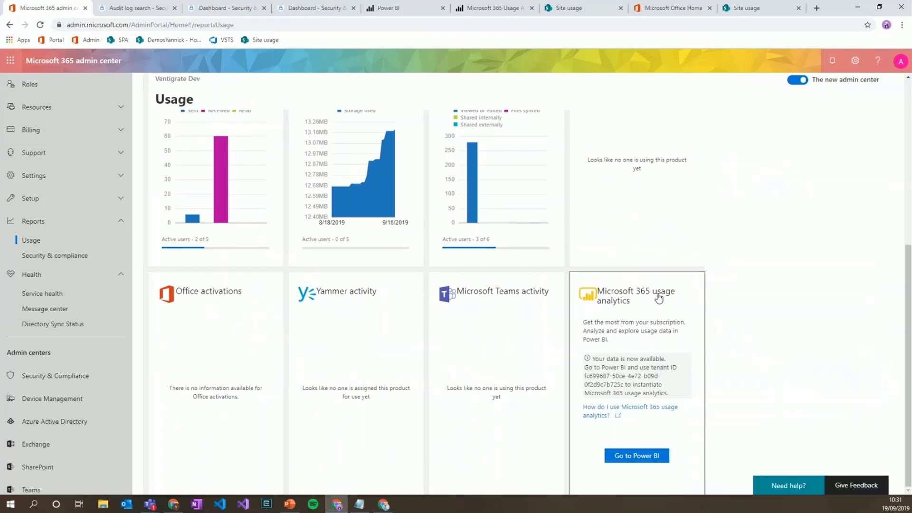
# - Show the setting that makes usage analytics data available to Power BI, close it and select the tenant ID on the card
pyautogui.moveTo(645, 368)
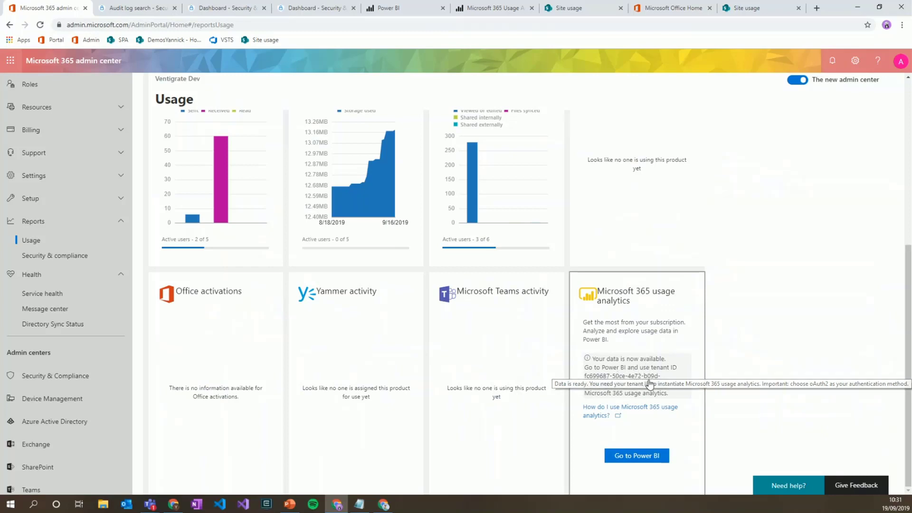
pyautogui.click(630, 384)
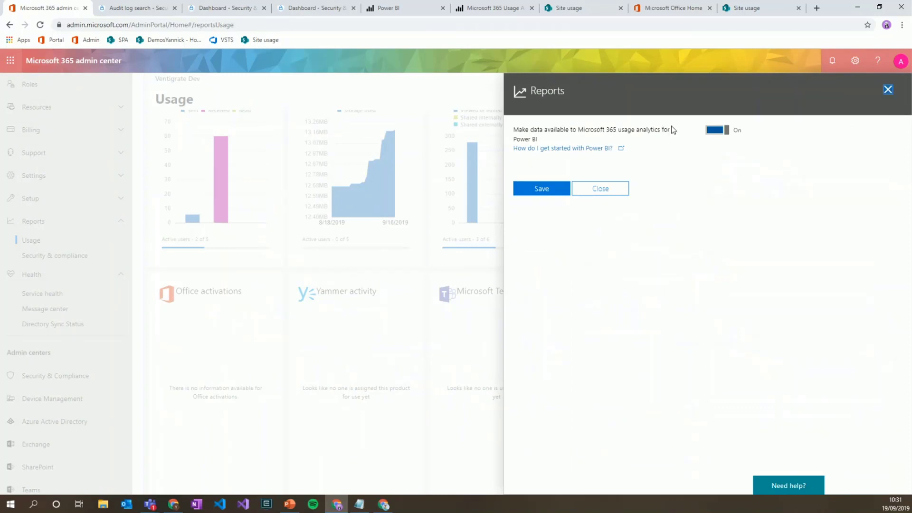
pyautogui.click(888, 90)
pyautogui.moveTo(584, 376); pyautogui.dragTo(622, 390)
pyautogui.click(888, 91)
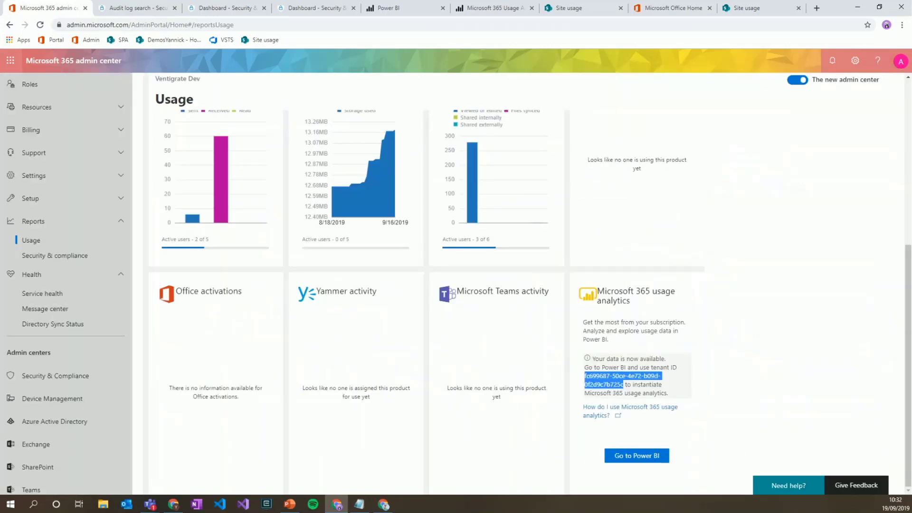
# - Switch to the Power BI window, highlight its web address and open the Service Content Packs catalog from Get Data
pyautogui.hotkey('alt', 'Tab')
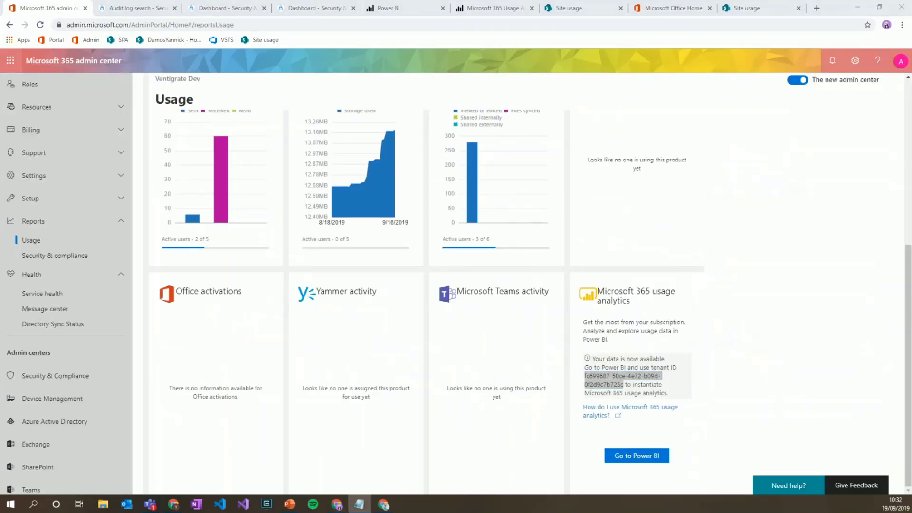
pyautogui.hotkey('alt', 'Tab')
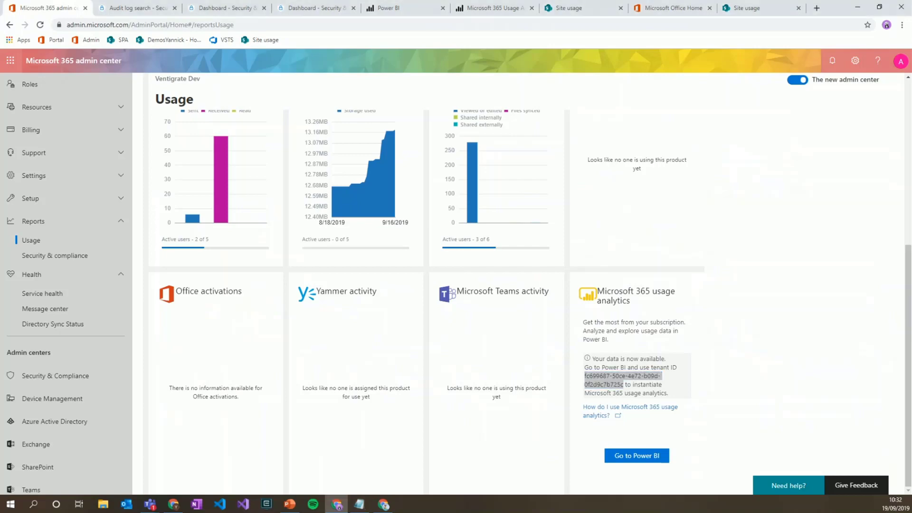
pyautogui.hotkey('alt', 'Tab')
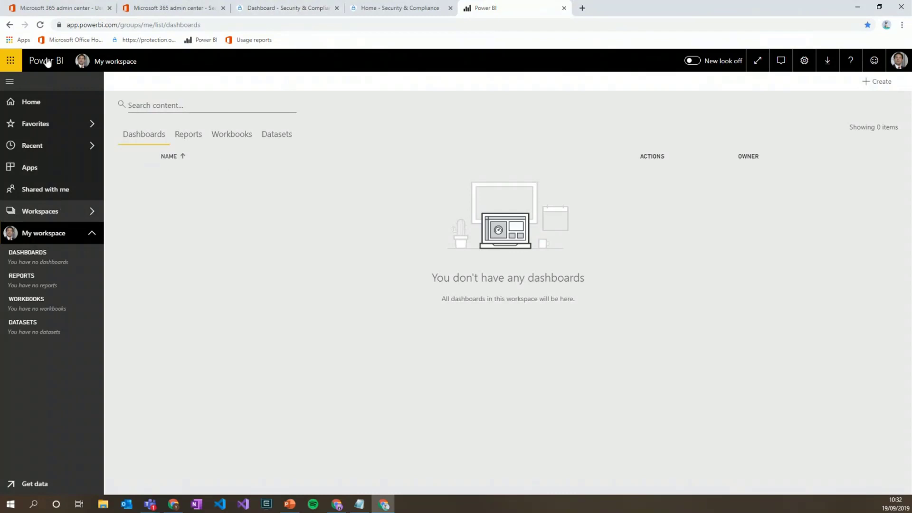
pyautogui.moveTo(70, 27); pyautogui.dragTo(118, 26)
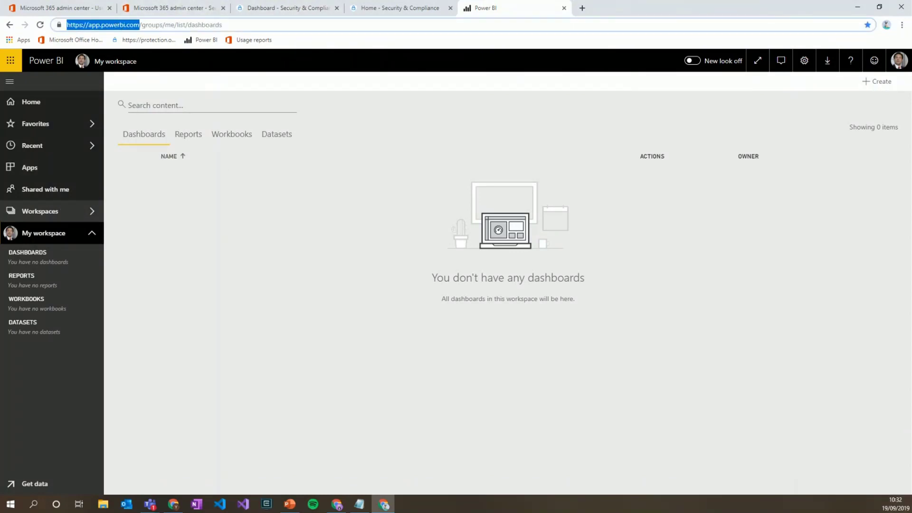
pyautogui.hotkey('alt', 'Tab')
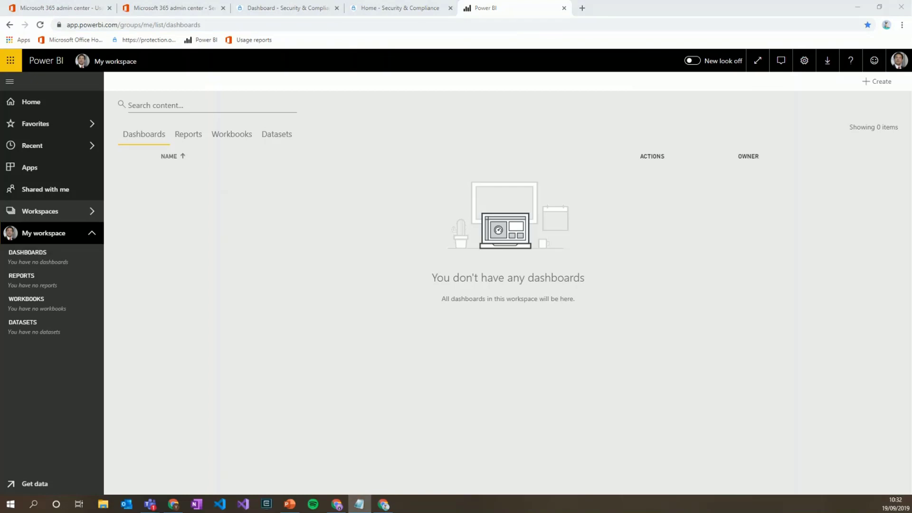
pyautogui.doubleClick(32, 397)
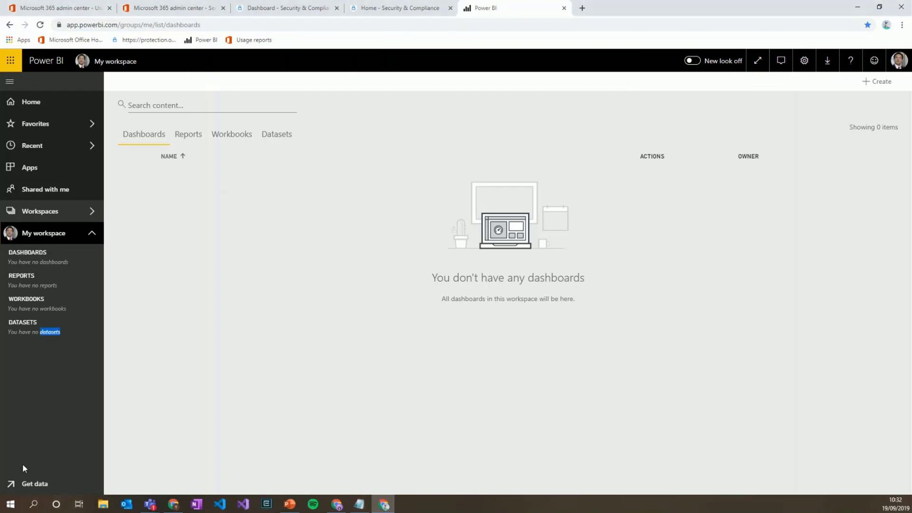
pyautogui.click(26, 492)
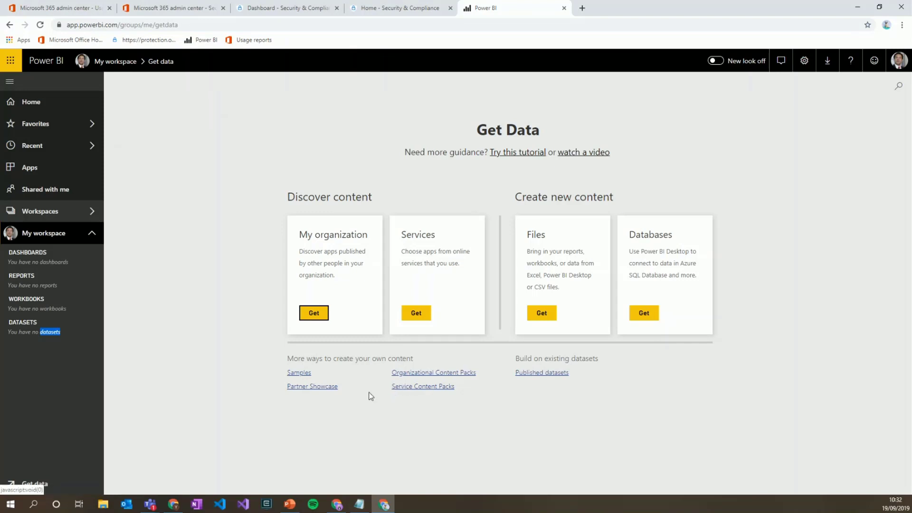
pyautogui.click(409, 389)
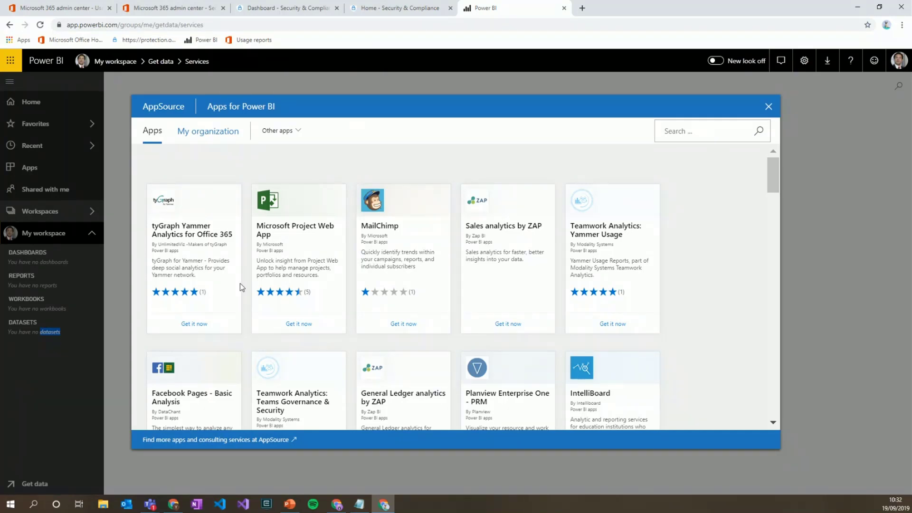
# - Search the Power BI apps catalog for "microsoft" and check both the Apps and My organization results
pyautogui.scroll(-5, 240, 283)
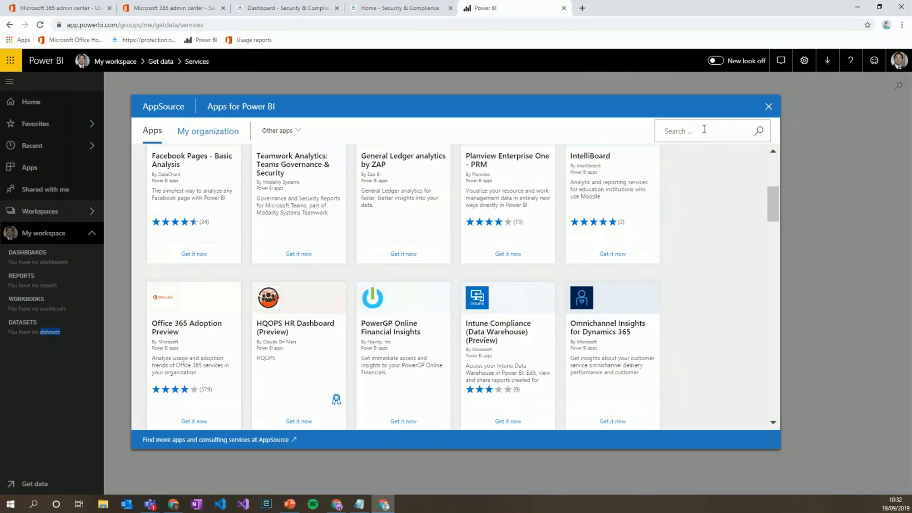
pyautogui.click(704, 129)
pyautogui.write('mic')
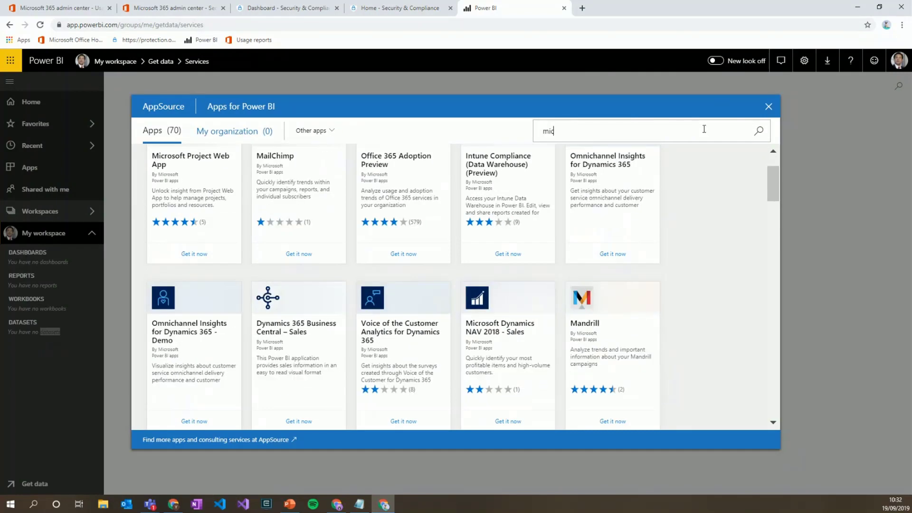
pyautogui.write('rosoft')
pyautogui.click(754, 133)
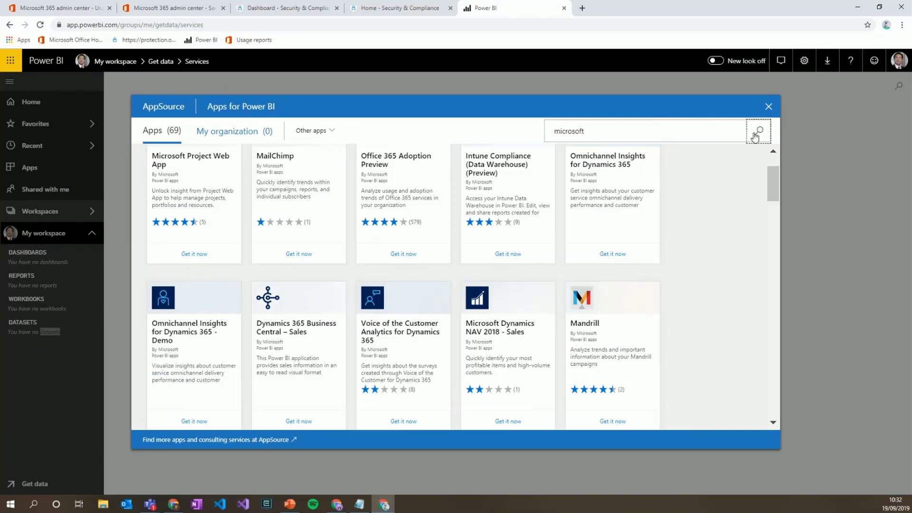
pyautogui.click(711, 127)
pyautogui.click(629, 124)
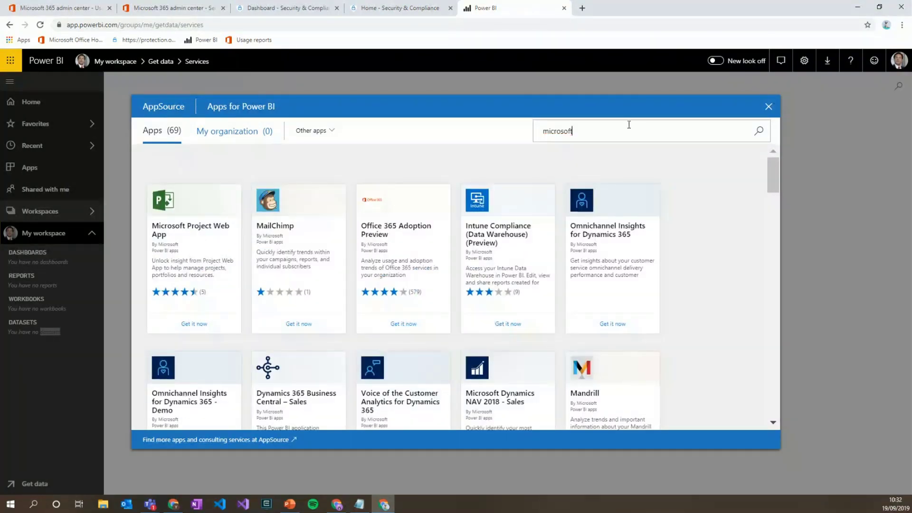
pyautogui.click(216, 132)
pyautogui.click(160, 131)
# - Search the catalog for "micros" and browse the results through to the last page for the Microsoft 365 usage analytics app
pyautogui.click(692, 127)
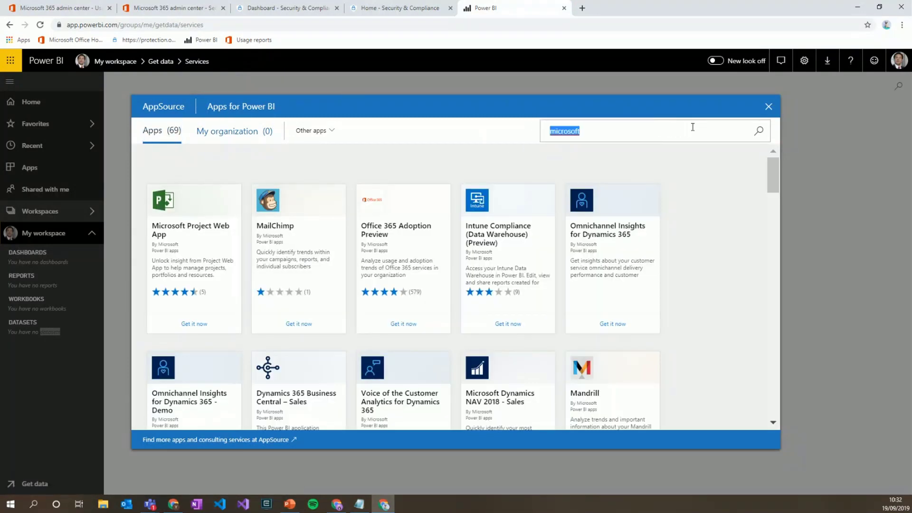
pyautogui.write('micc')
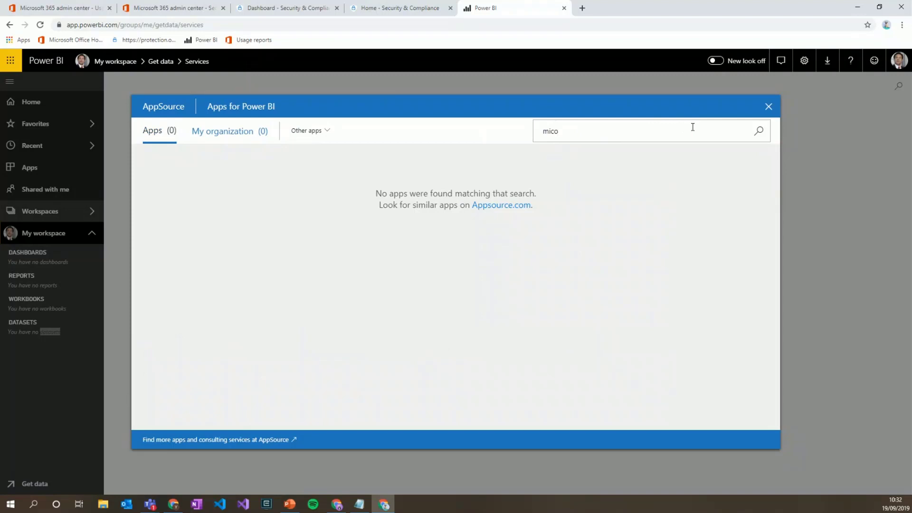
pyautogui.press('BackSpace')
pyautogui.write('ros')
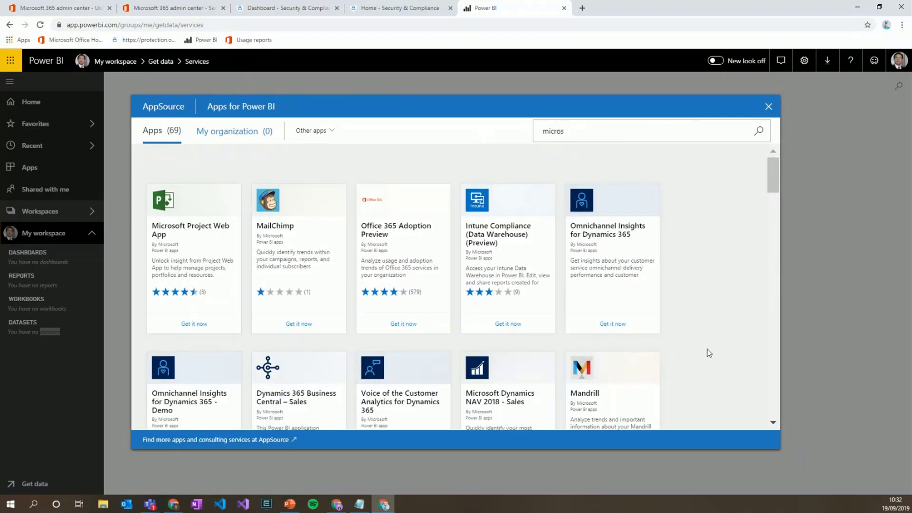
pyautogui.scroll(-15, 709, 352)
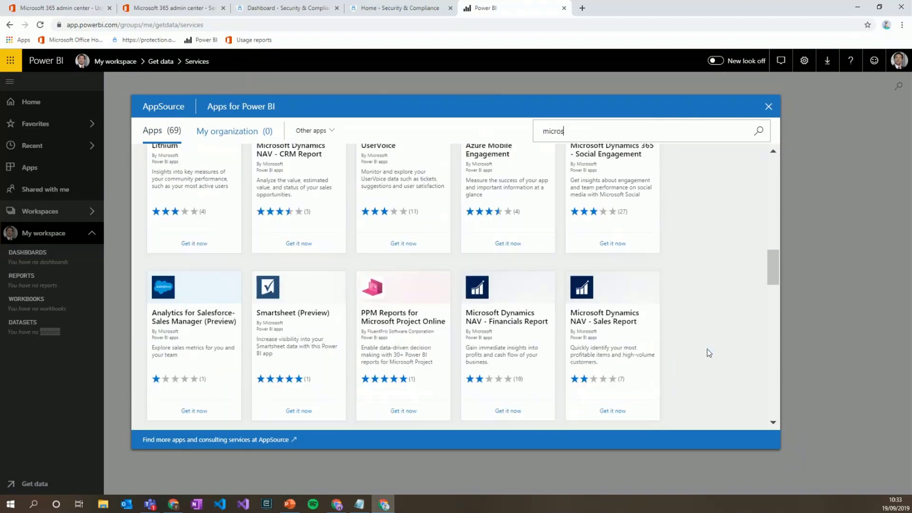
pyautogui.scroll(-15, 708, 353)
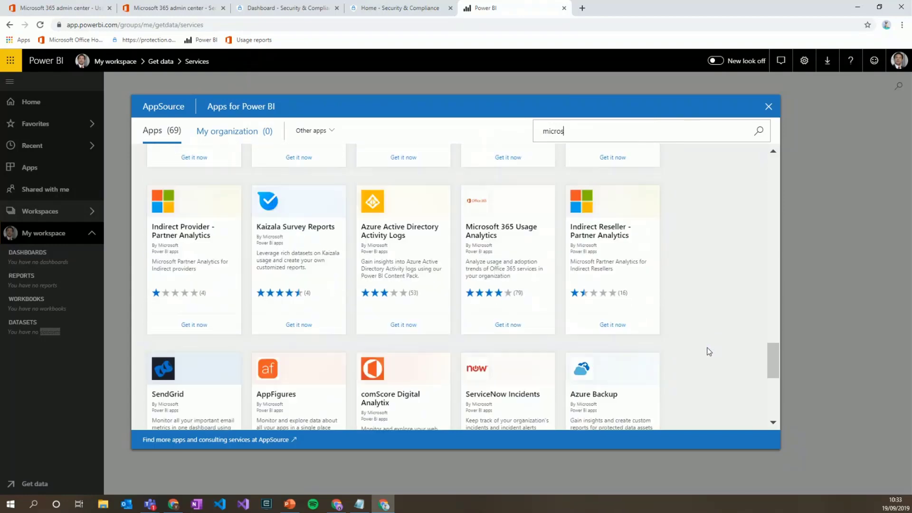
pyautogui.scroll(-6, 708, 352)
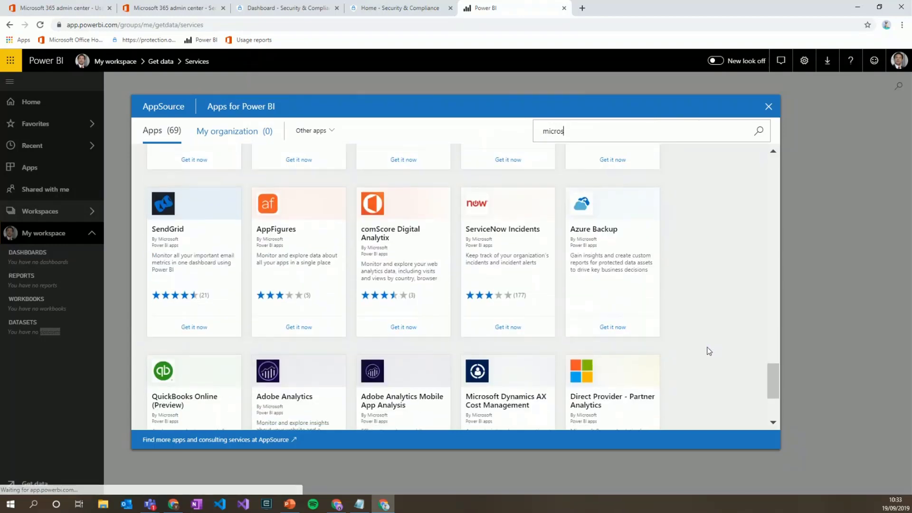
pyautogui.click(463, 411)
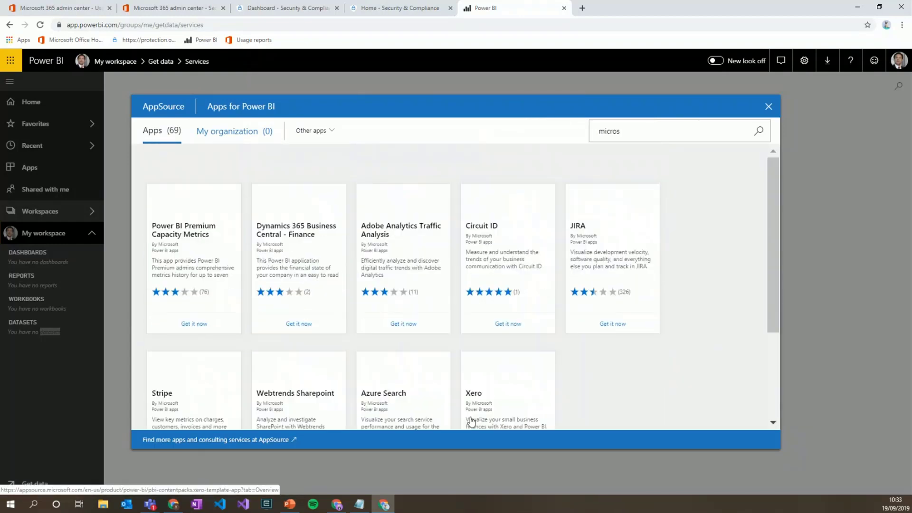
pyautogui.scroll(-5, 633, 366)
pyautogui.scroll(5, 632, 362)
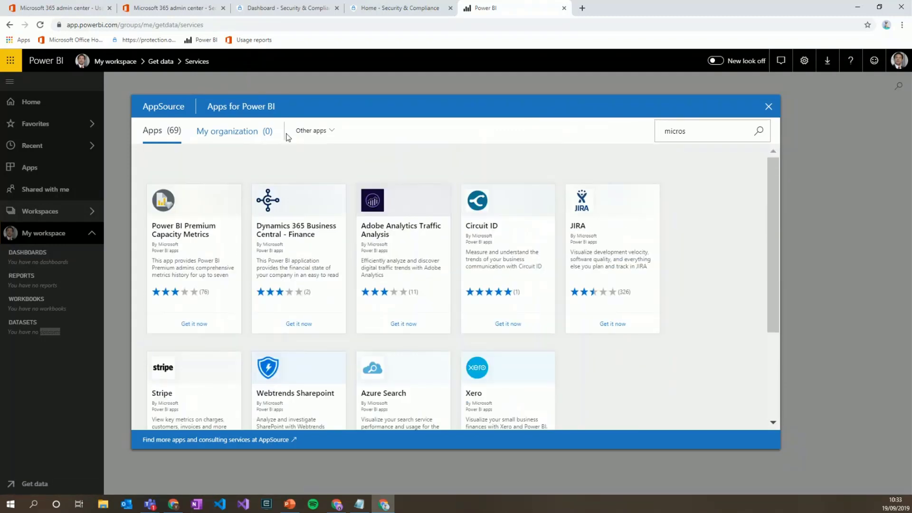
# - Reopen the Service Content Packs catalog from Get Data and search it for "microsoft"
pyautogui.click(70, 493)
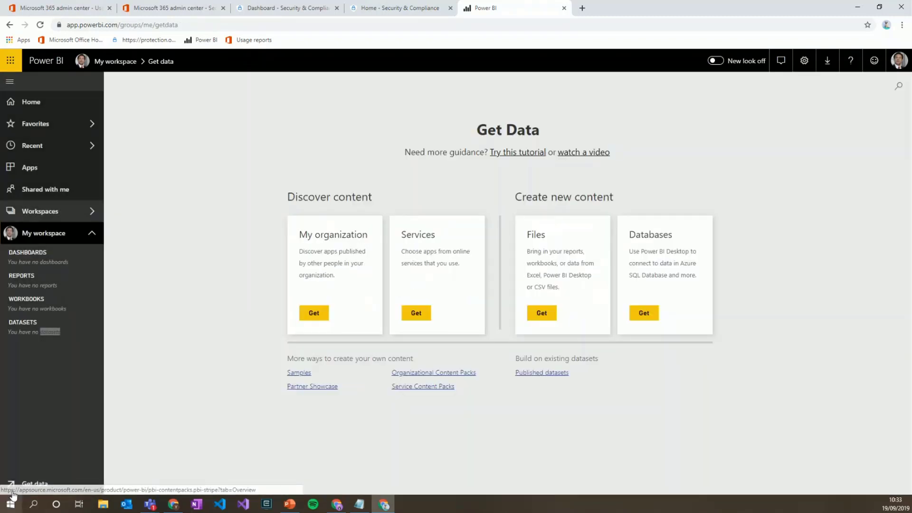
pyautogui.click(444, 385)
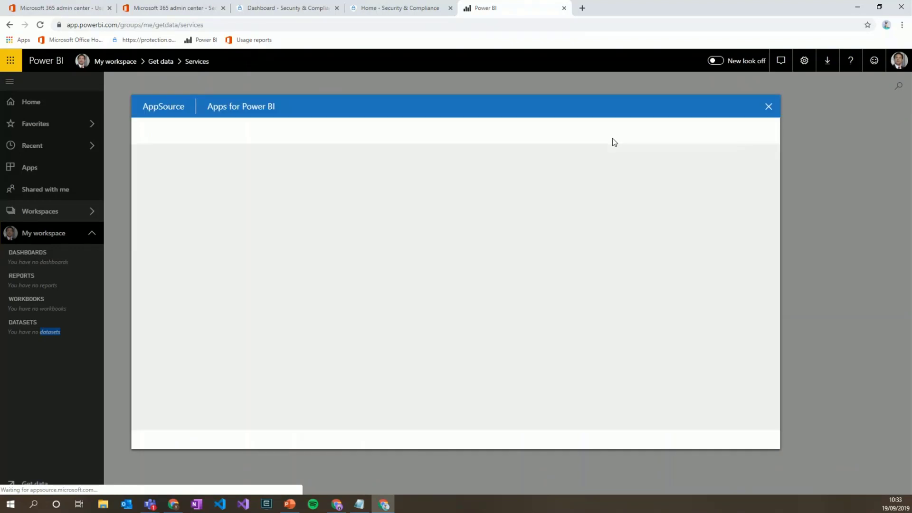
pyautogui.write('m')
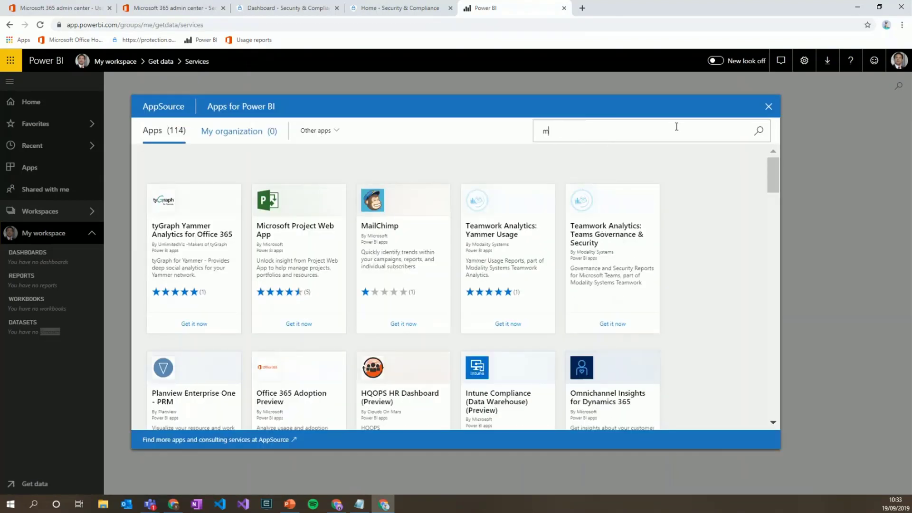
pyautogui.write('icr')
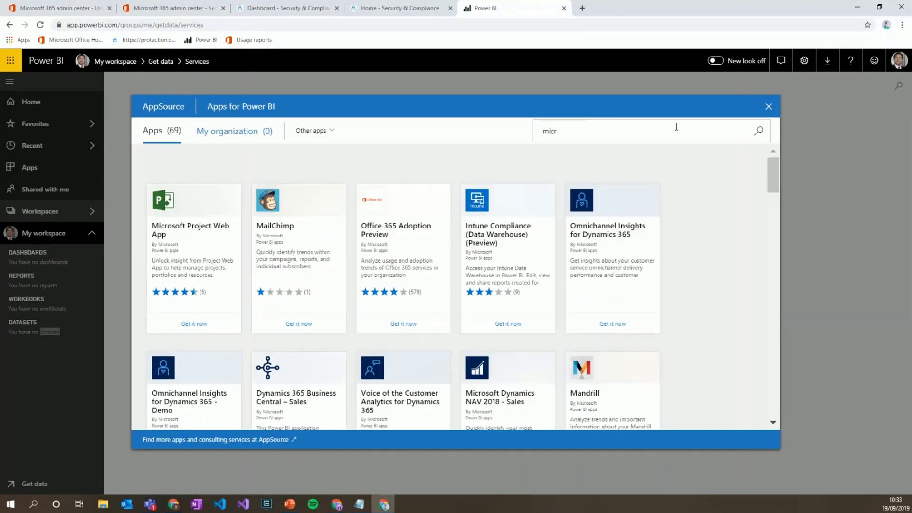
pyautogui.write('osoft')
# - Search the catalog for "offi" instead, open the Office 365 Adoption Preview app and get it
pyautogui.hotkey('ctrl', 'a')
pyautogui.write('off')
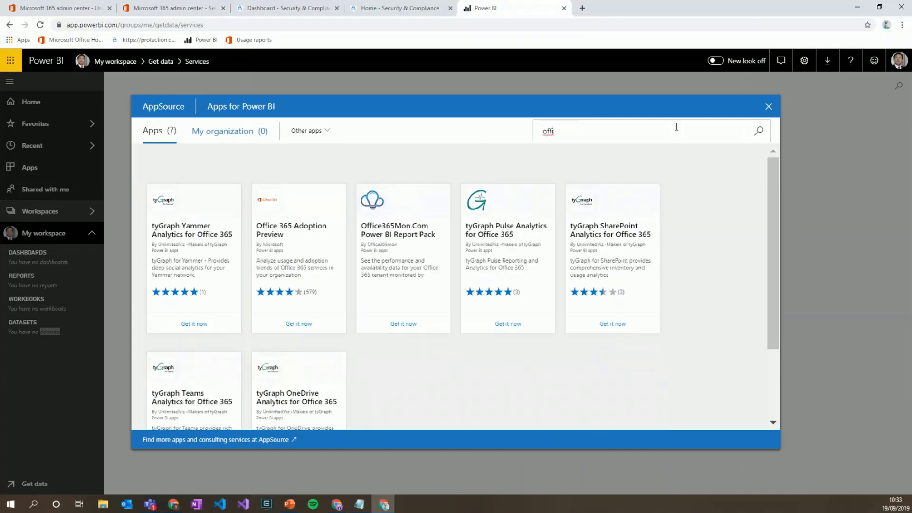
pyautogui.write('i')
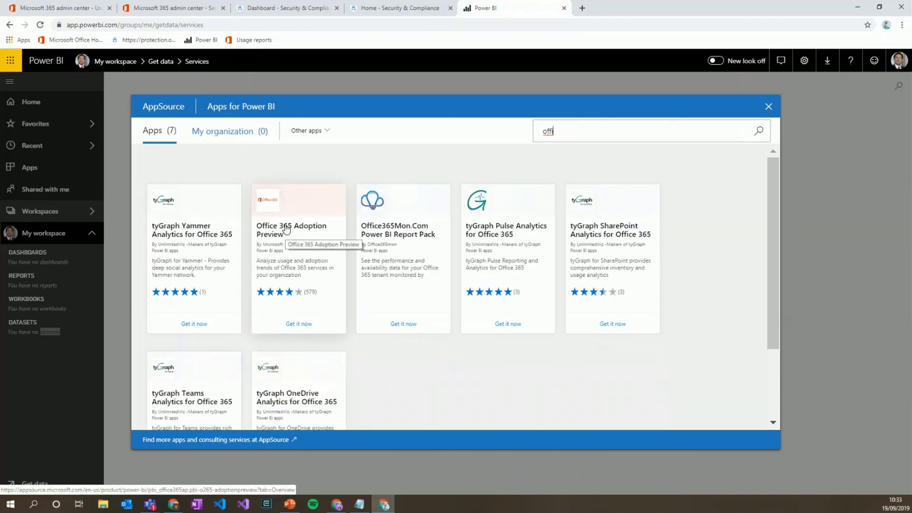
pyautogui.click(288, 228)
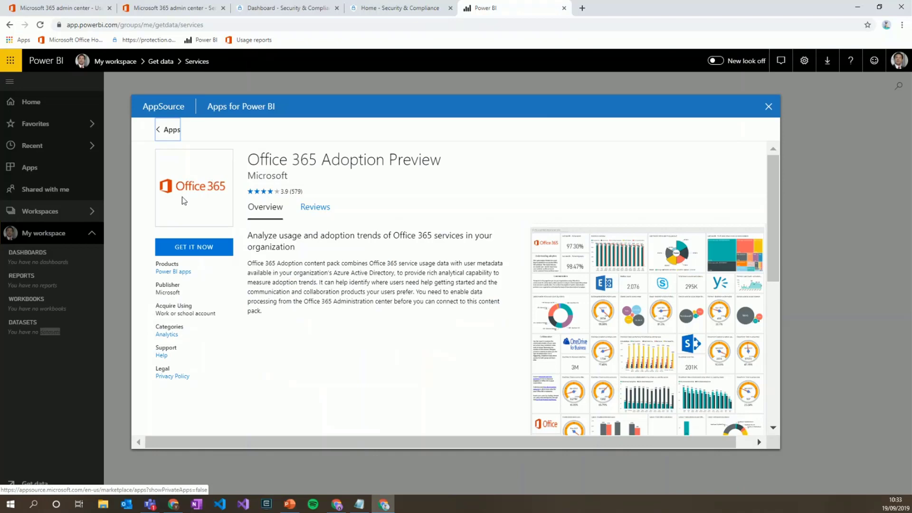
pyautogui.click(195, 247)
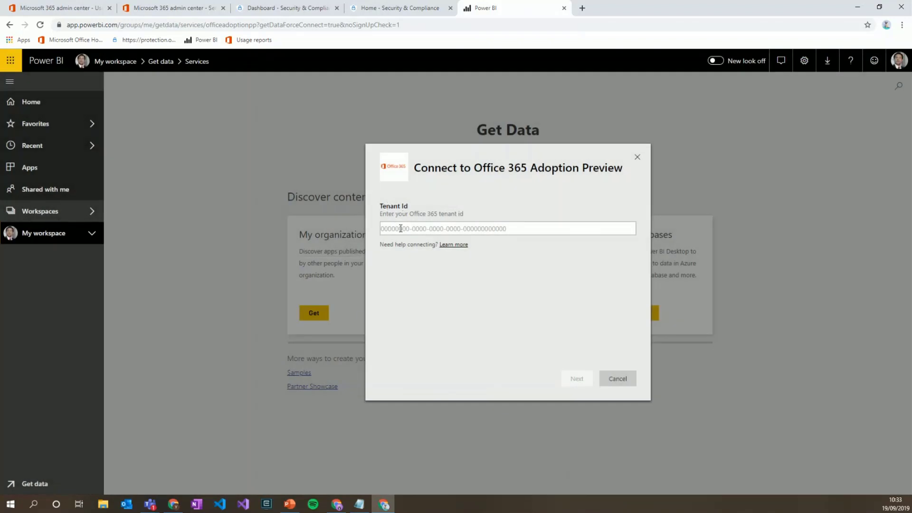
# - Enter the Office 365 tenant ID for the Office 365 Adoption Preview connection and continue to authentication
pyautogui.click(400, 228)
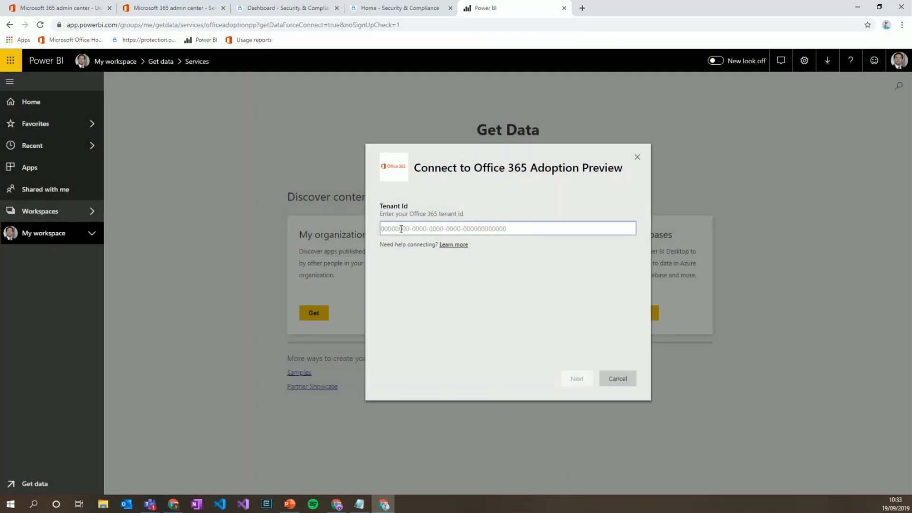
pyautogui.write('dbd01f9b-df8d-486d-bf66-d3d46422e48d')
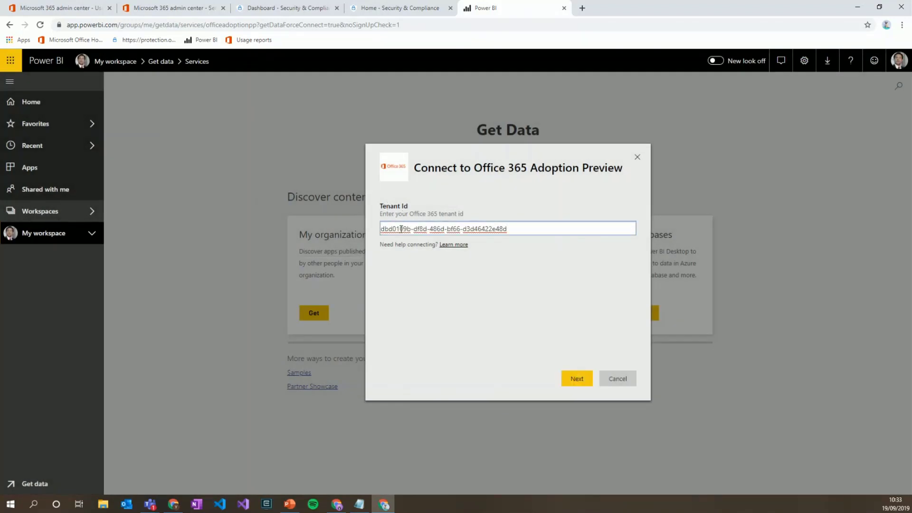
pyautogui.click(574, 379)
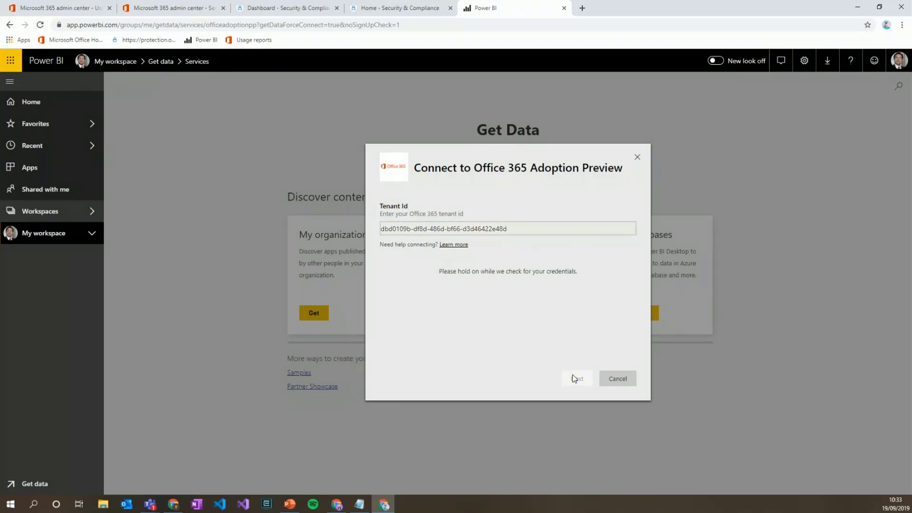
# - Keep OAuth2 as the authentication method and sign in with the admin account to connect the content pack
pyautogui.click(412, 294)
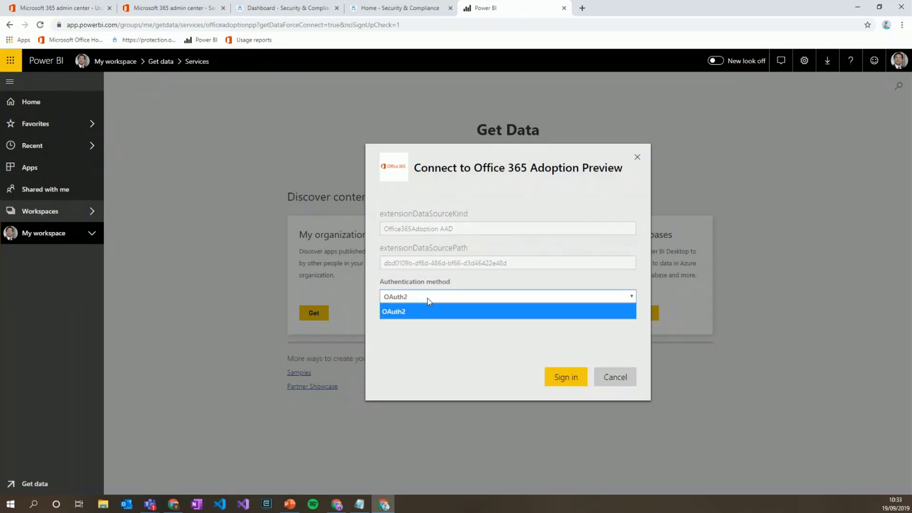
pyautogui.click(407, 297)
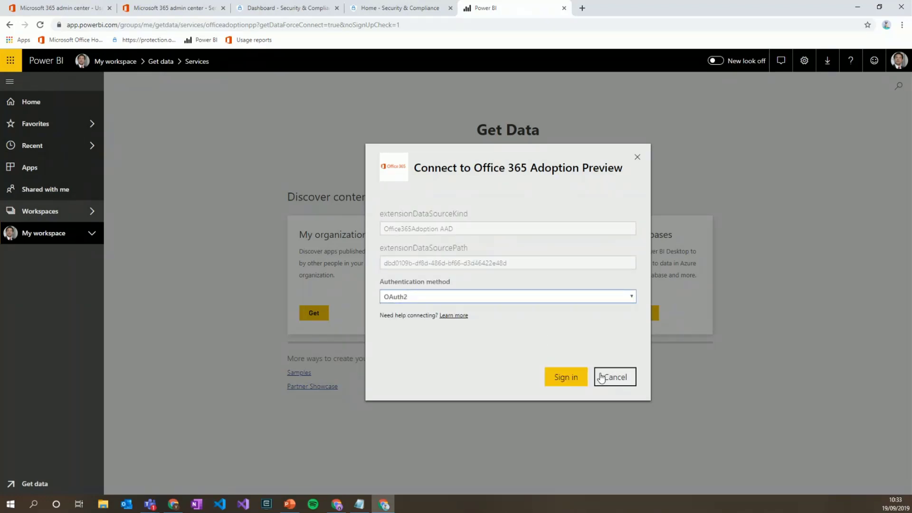
pyautogui.click(565, 377)
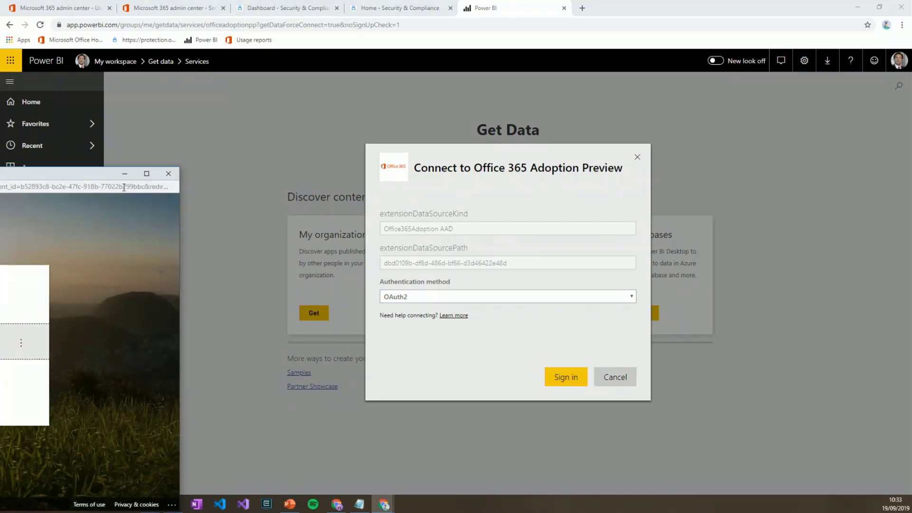
pyautogui.moveTo(102, 176); pyautogui.dragTo(707, 83)
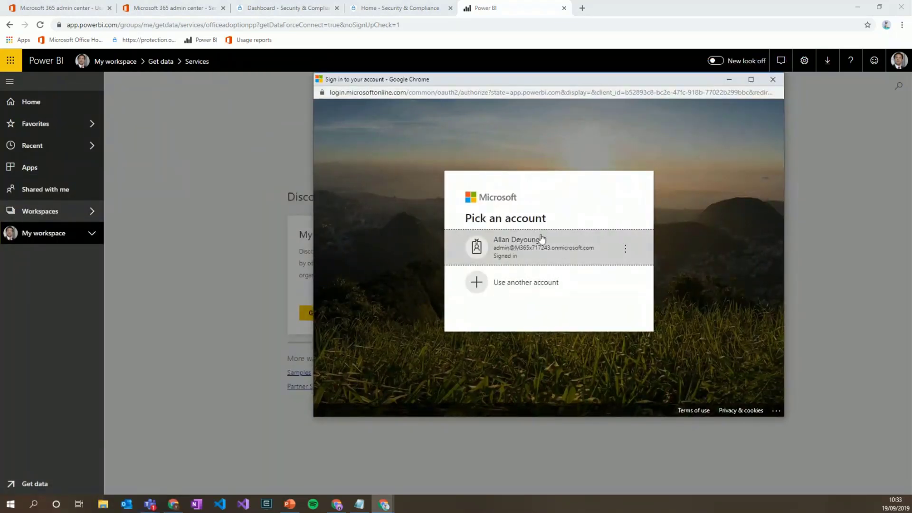
pyautogui.click(527, 249)
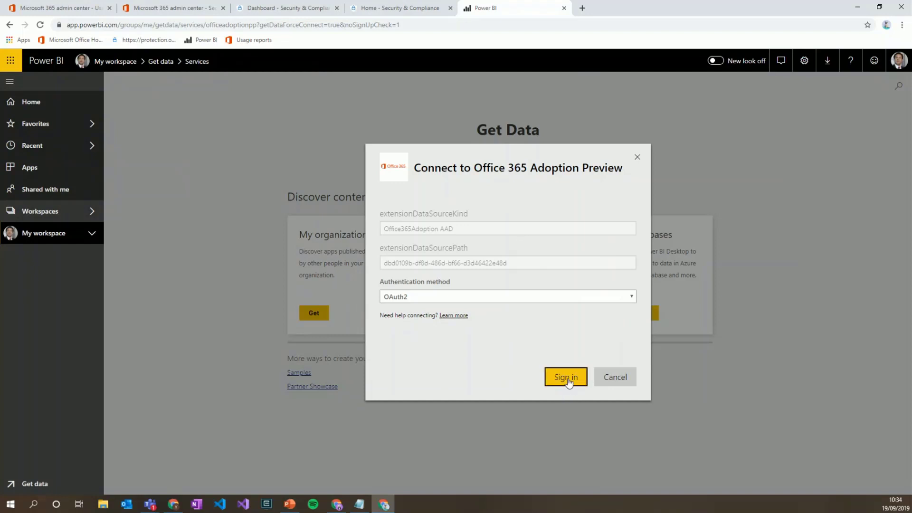
pyautogui.click(566, 377)
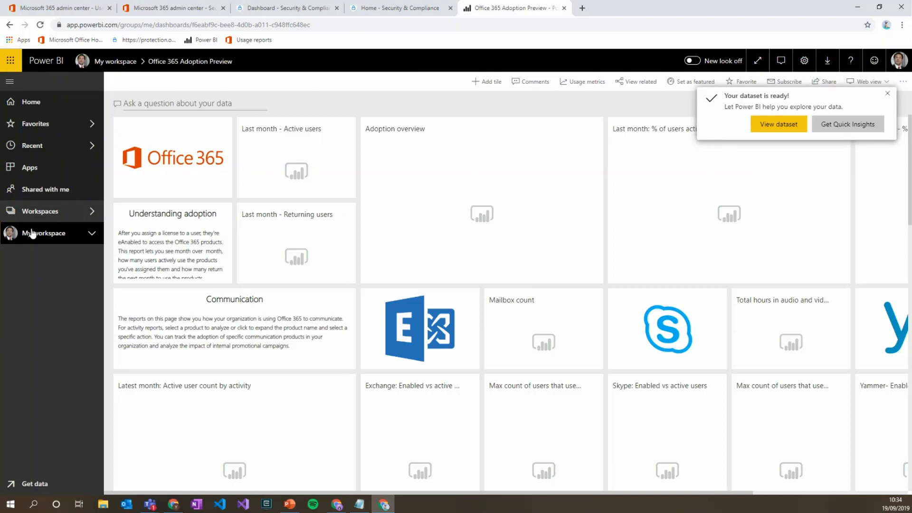
# - Expand My workspace and inspect the Office 365 Adoption Preview report and dashboard, including the error details of the Adoption overview tile
pyautogui.click(91, 235)
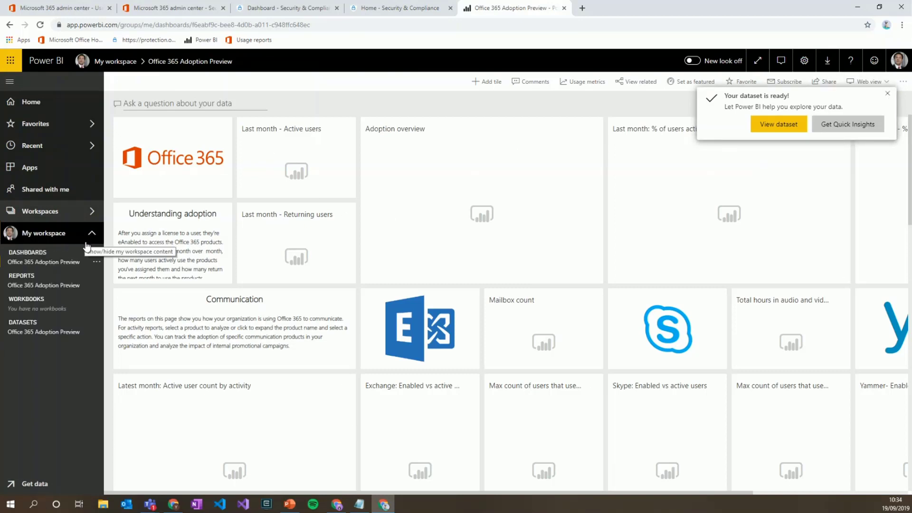
pyautogui.click(48, 286)
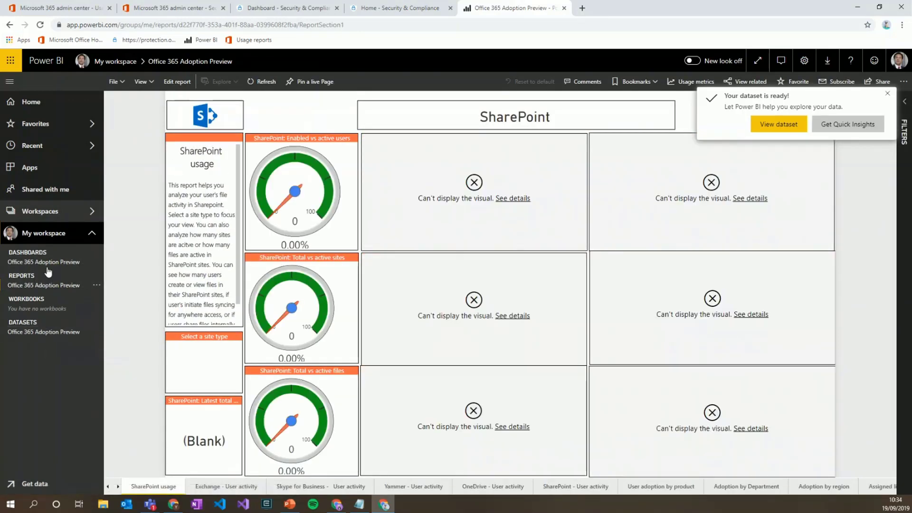
pyautogui.click(48, 264)
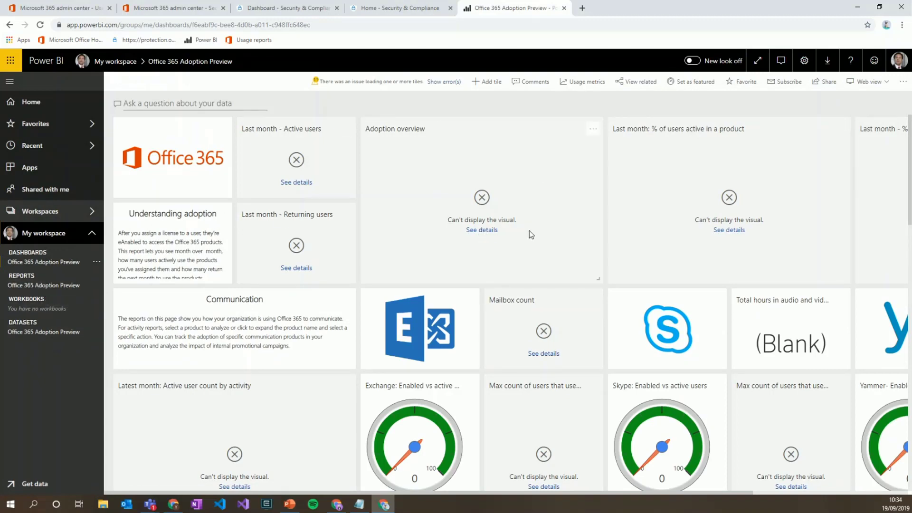
pyautogui.click(489, 229)
pyautogui.click(592, 304)
pyautogui.click(67, 285)
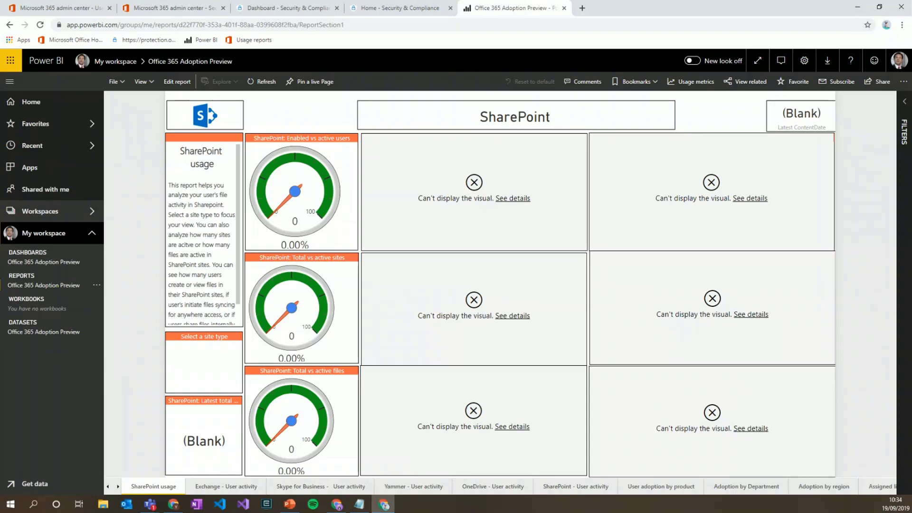
# - Switch to the other browser window's Microsoft 365 Usage Analytics dashboard and open the report behind the "% of users active in a product" tile
pyautogui.hotkey('alt', 'Tab')
pyautogui.click(493, 8)
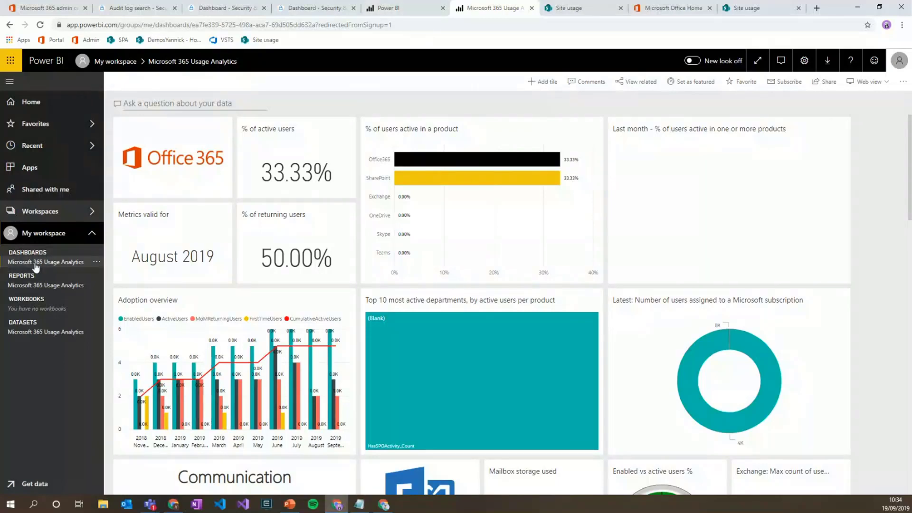
pyautogui.click(488, 135)
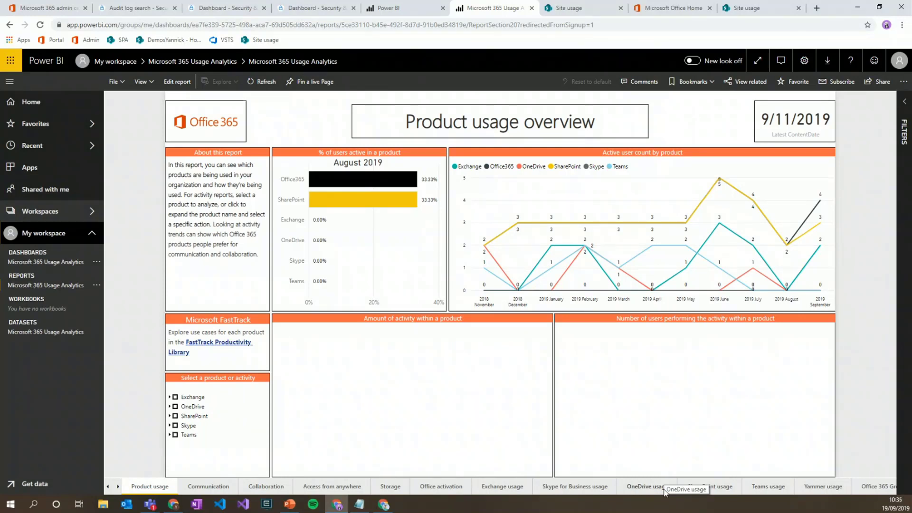
# - Browse the Storage, Product usage and Communication report pages, return to Storage, and open the Teams usage page
pyautogui.click(385, 487)
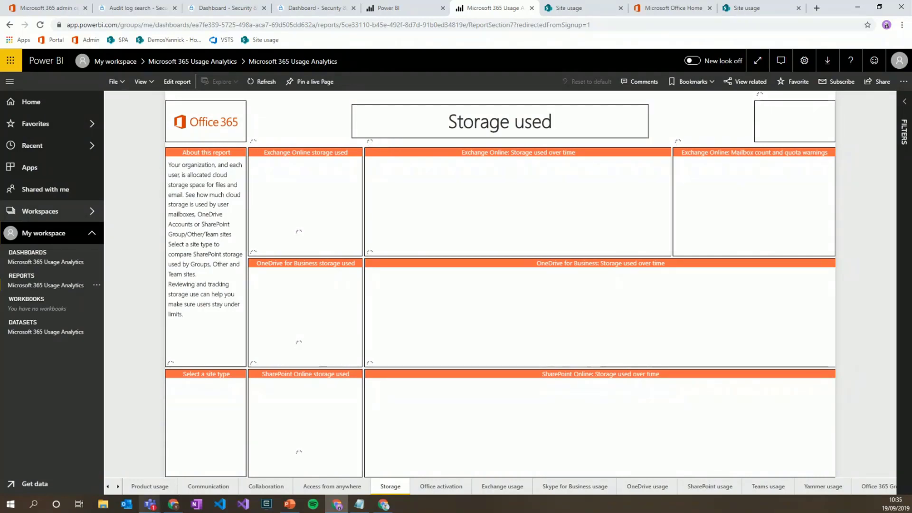
pyautogui.click(157, 487)
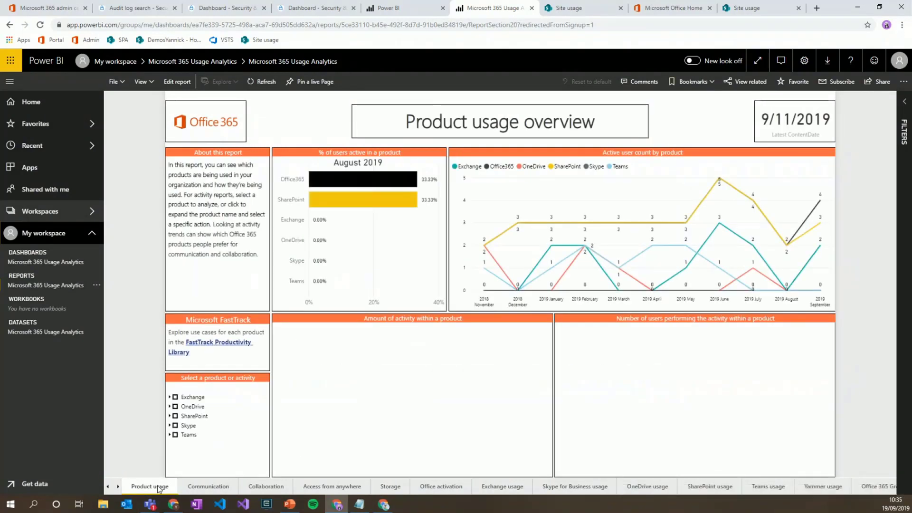
pyautogui.click(190, 486)
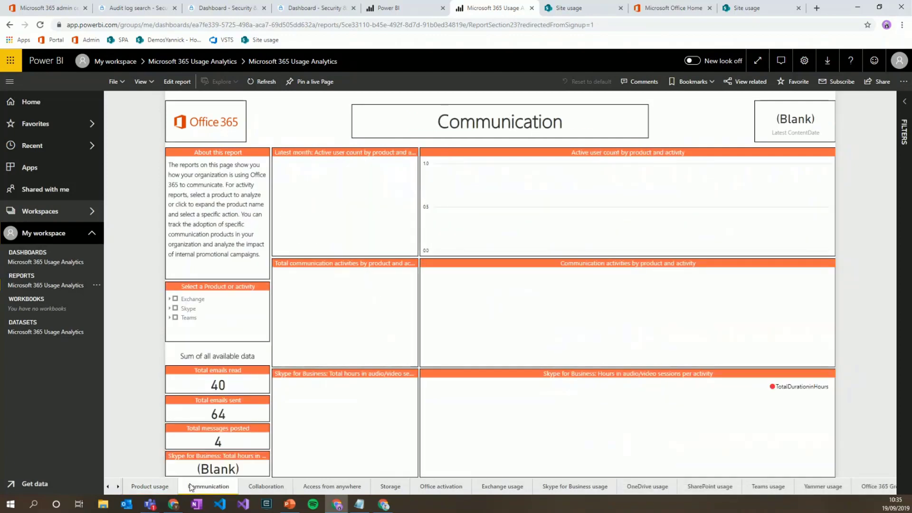
pyautogui.click(392, 487)
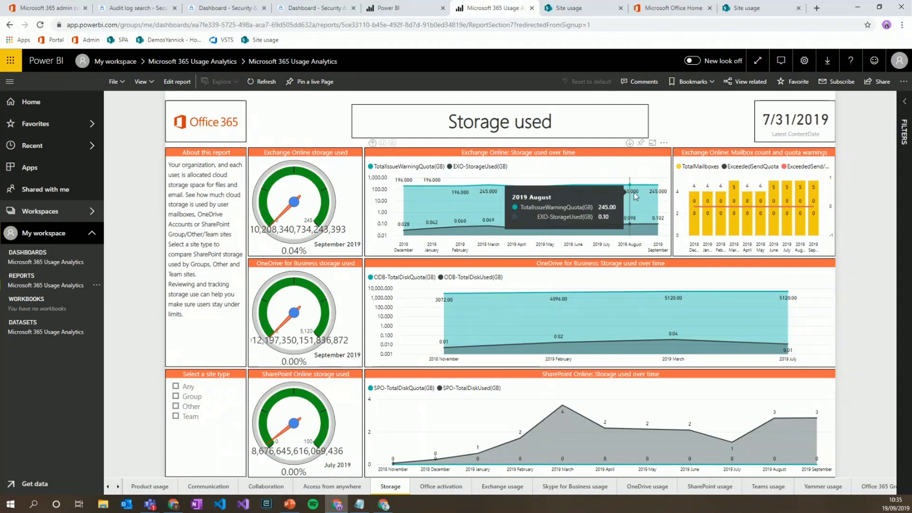
pyautogui.click(778, 489)
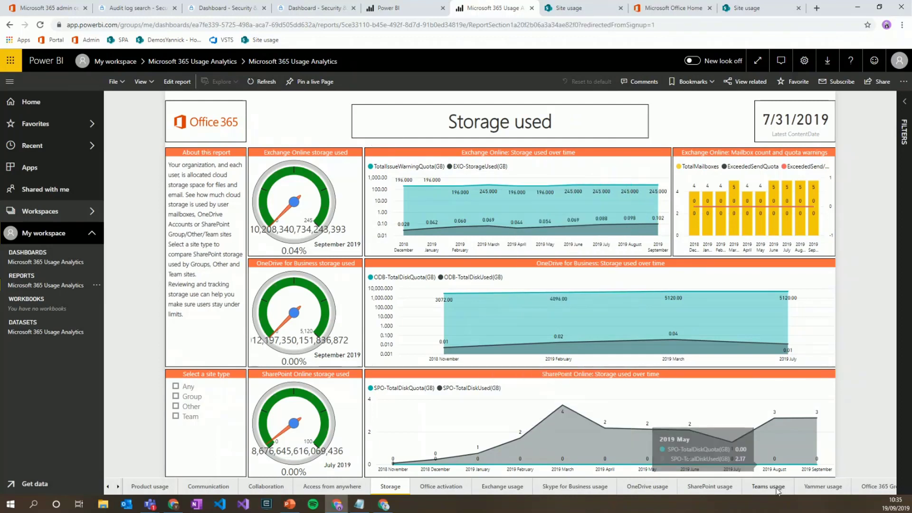